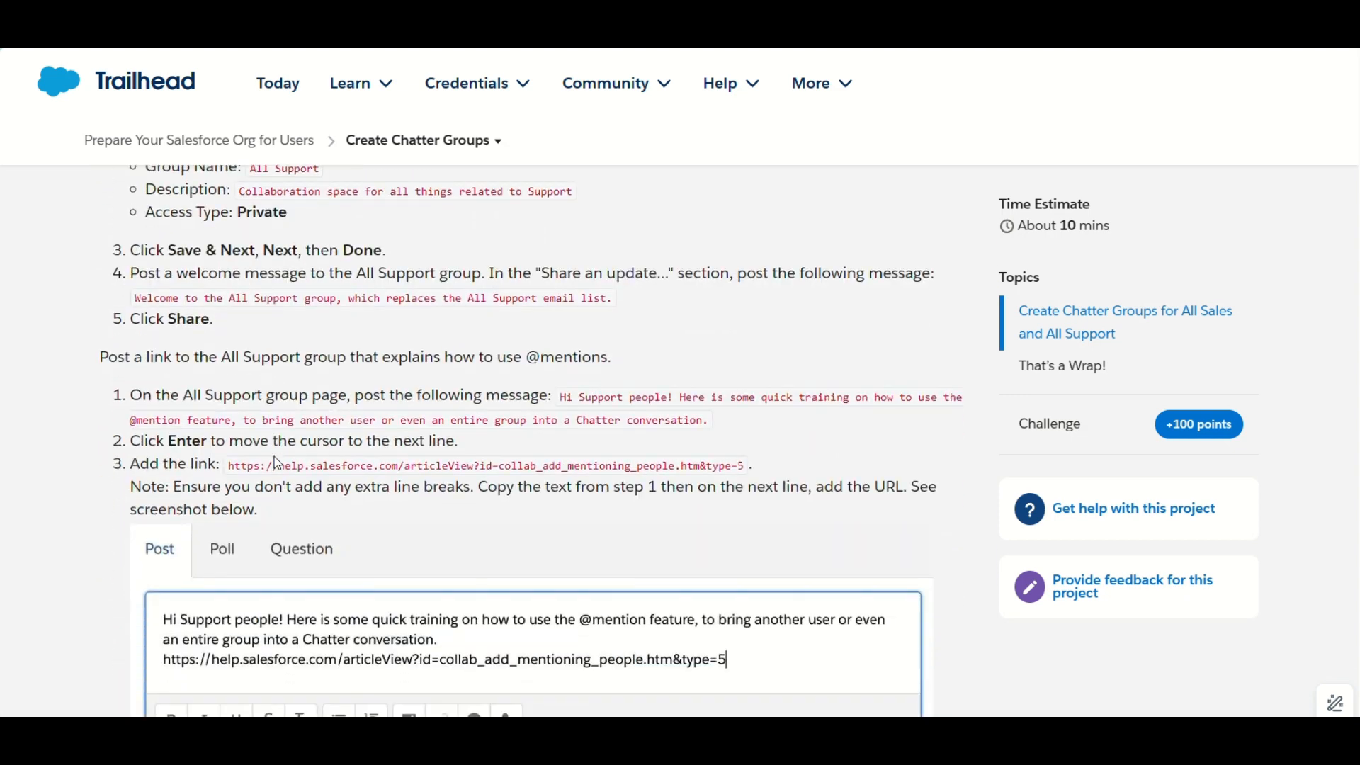
Step: Launch the Mein Trailhead Playground 1 org from the Verify Step section of the Create Chatter Groups project
{"action": "scroll", "coordinate": [277, 462], "scroll_direction": "down", "scroll_amount": 3}
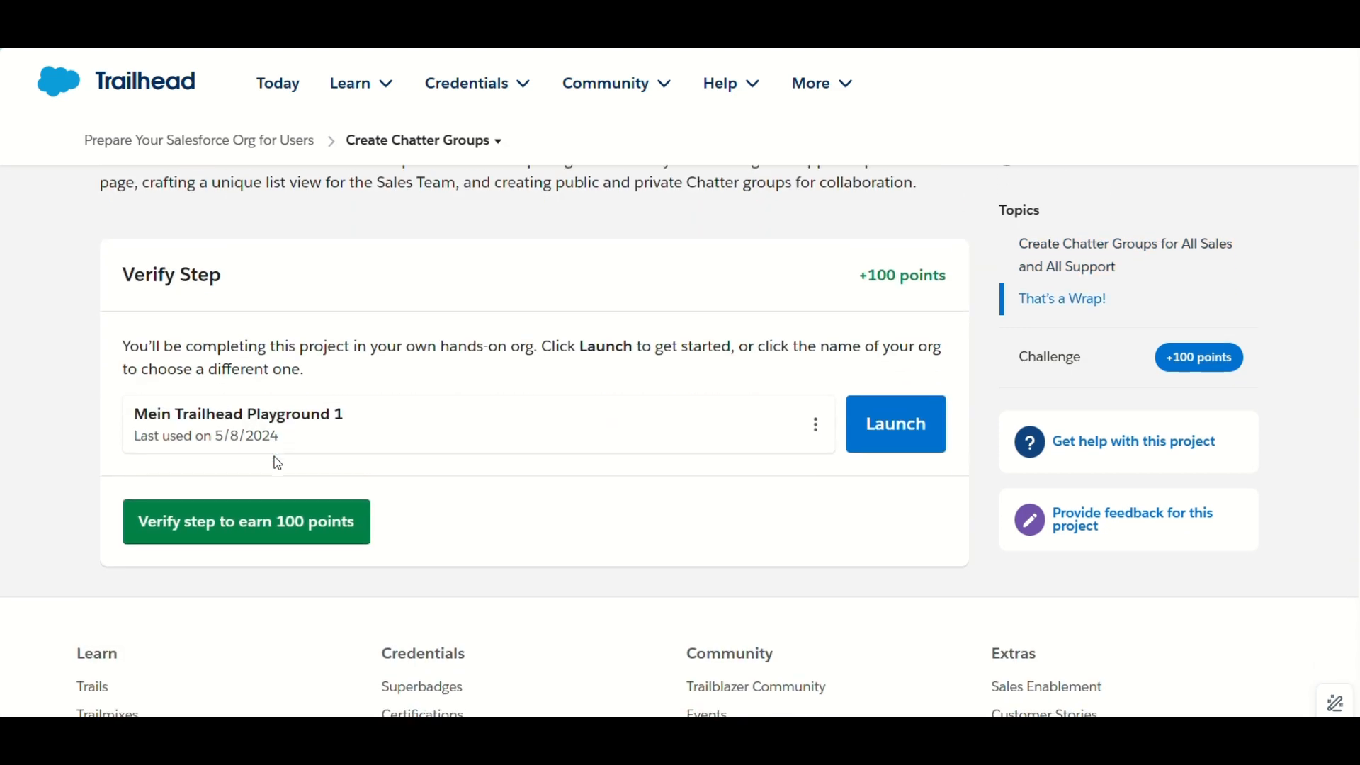
{"action": "scroll", "coordinate": [276, 456], "scroll_direction": "up", "scroll_amount": 1}
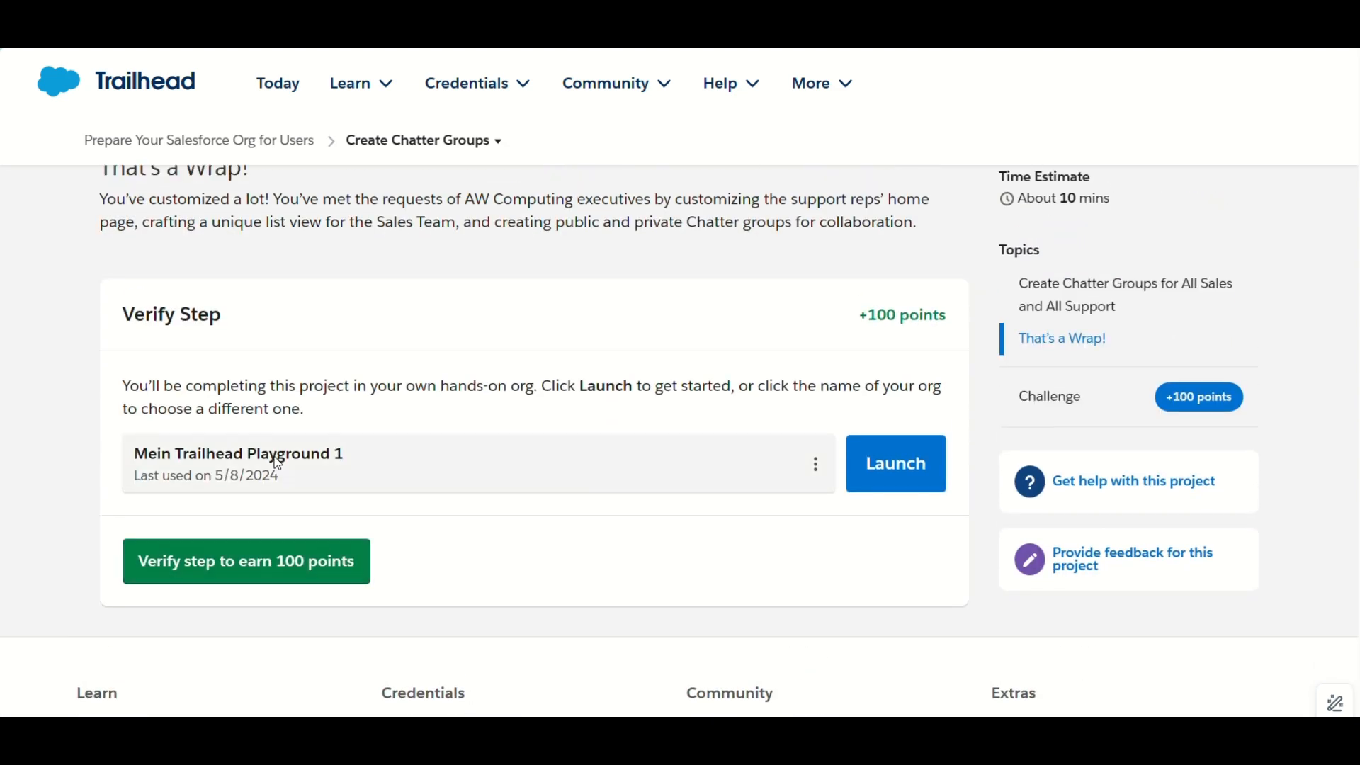
{"action": "left_click", "coordinate": [882, 469]}
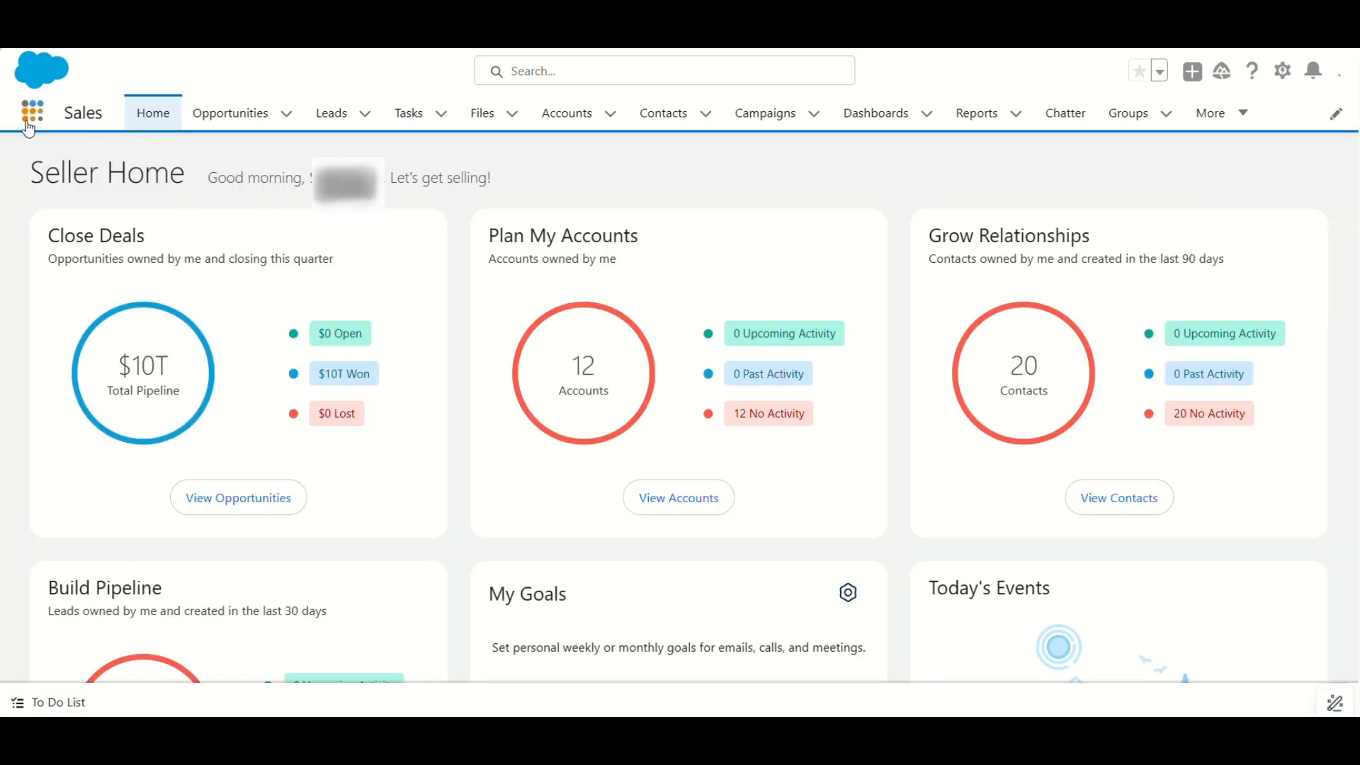
Step: Search the App Launcher for Groups and open the Groups item
{"action": "left_click", "coordinate": [28, 122]}
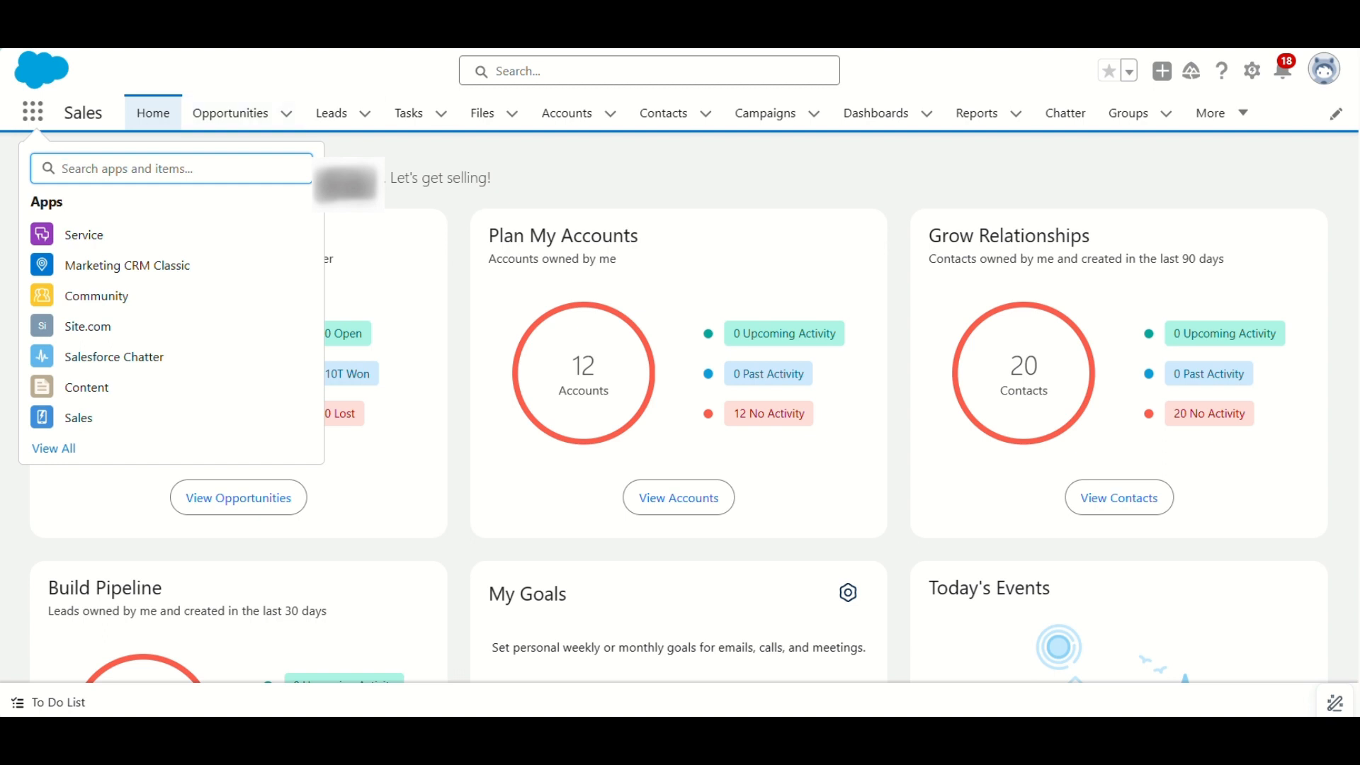
{"action": "left_click", "coordinate": [176, 169]}
{"action": "type", "text": "Groups"}
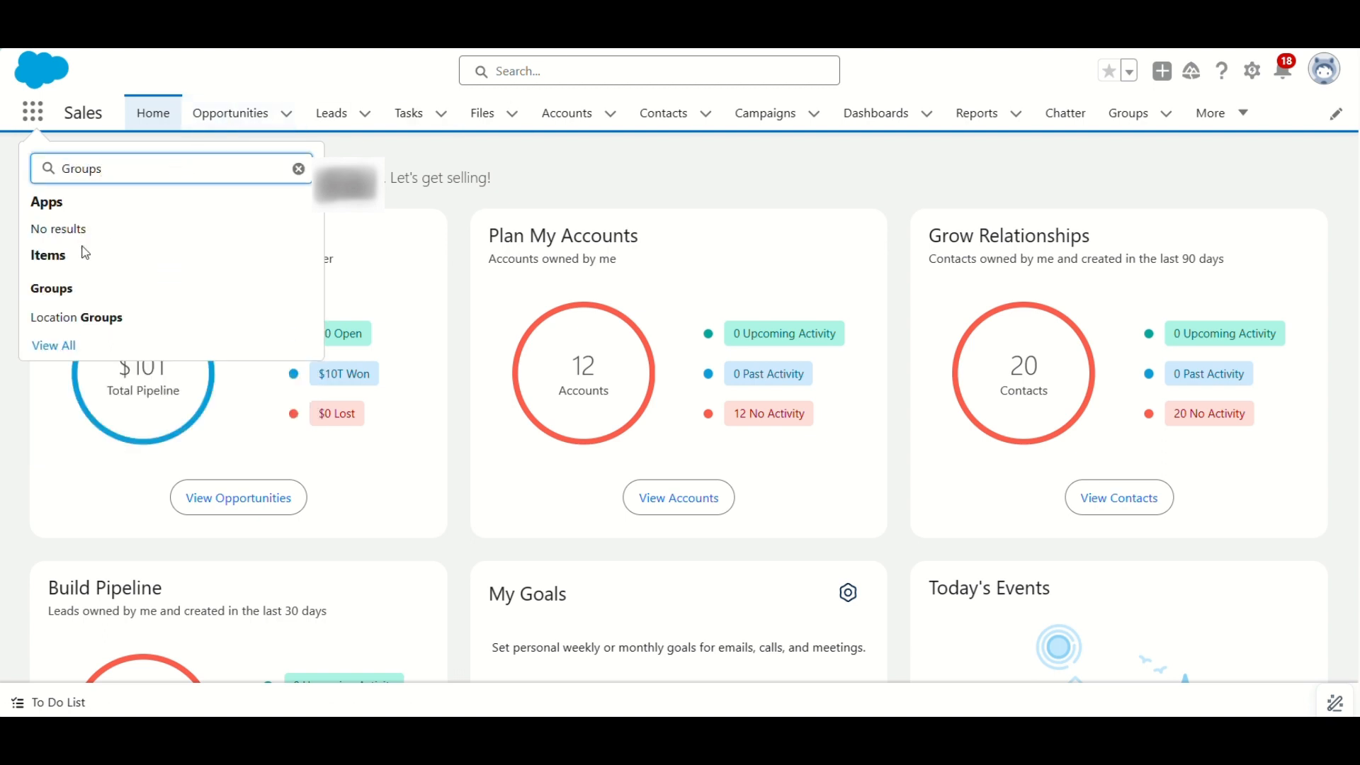
{"action": "left_click", "coordinate": [51, 292]}
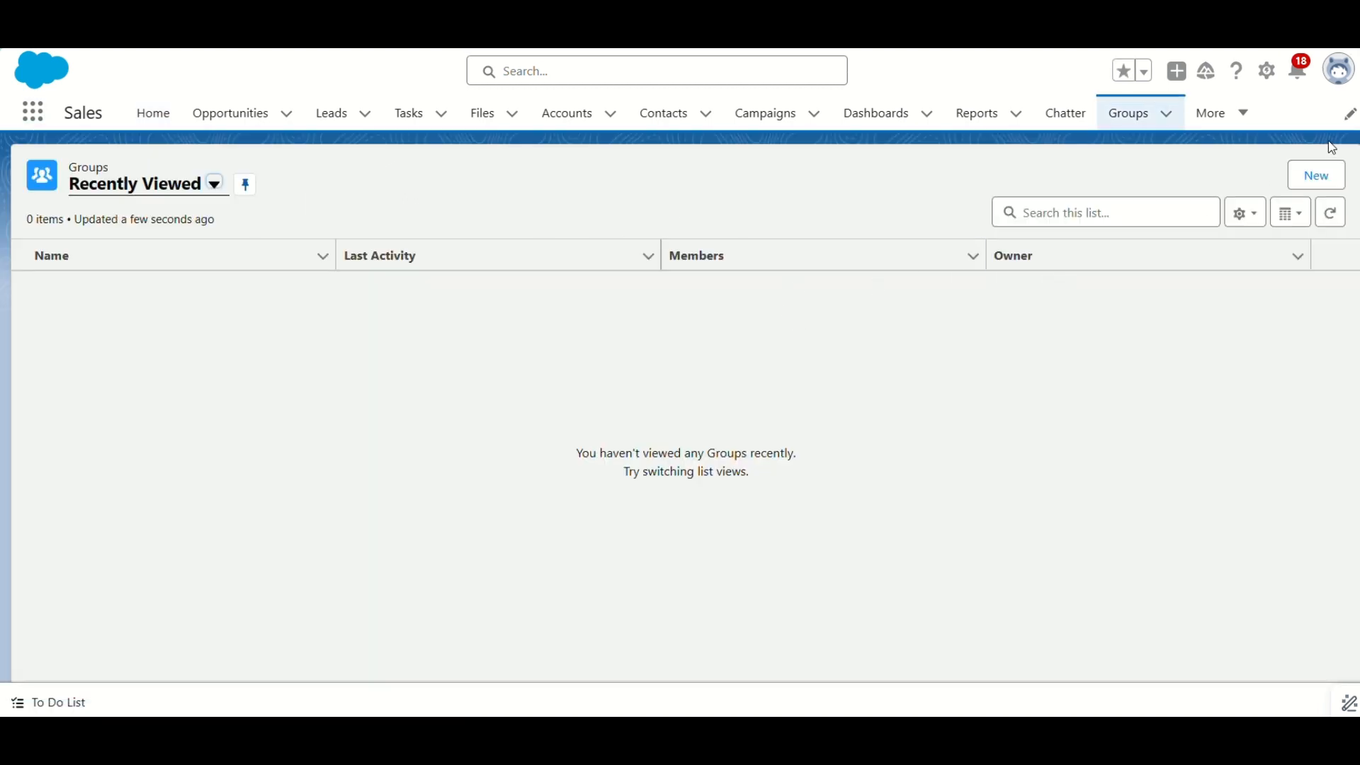
Step: Start a new group and name it All Sales, copying the name from the Trailhead instructions
{"action": "left_click", "coordinate": [1301, 187]}
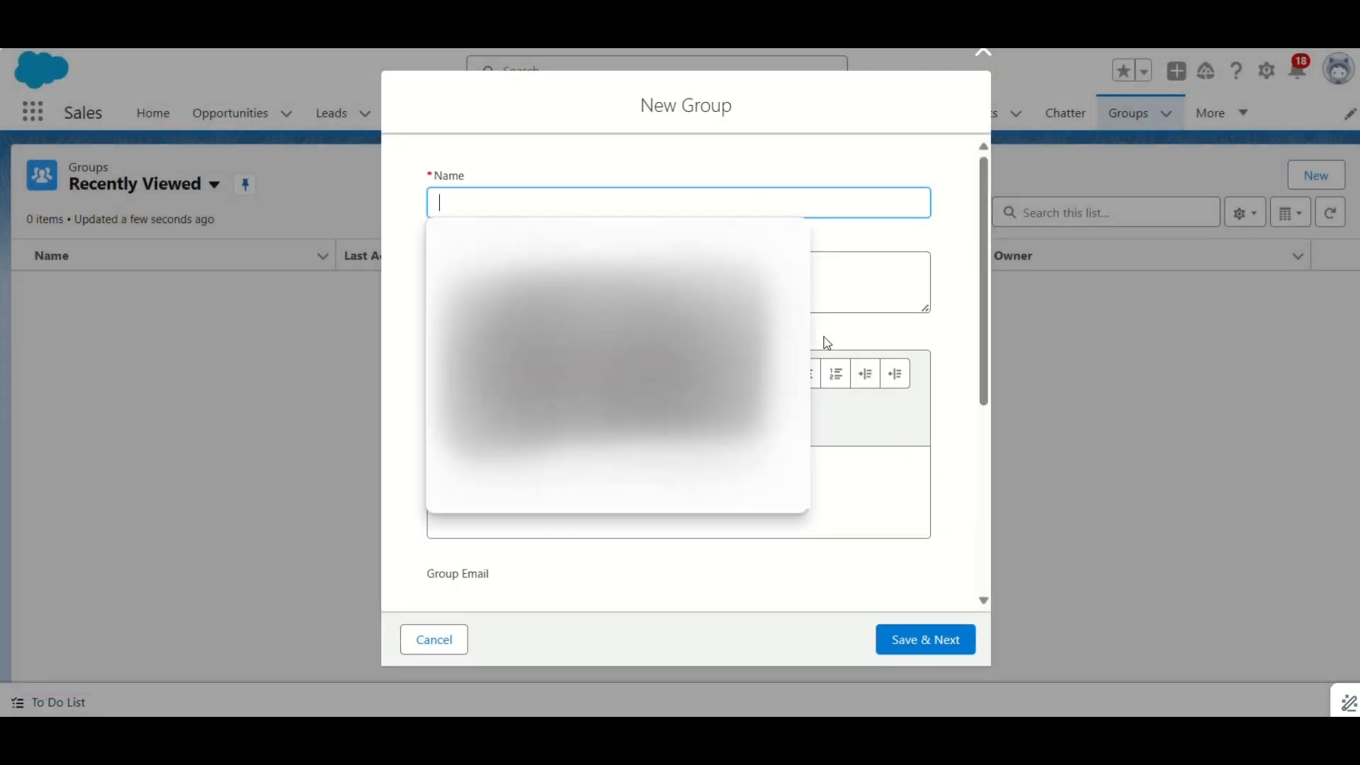
{"action": "left_click", "coordinate": [808, 174]}
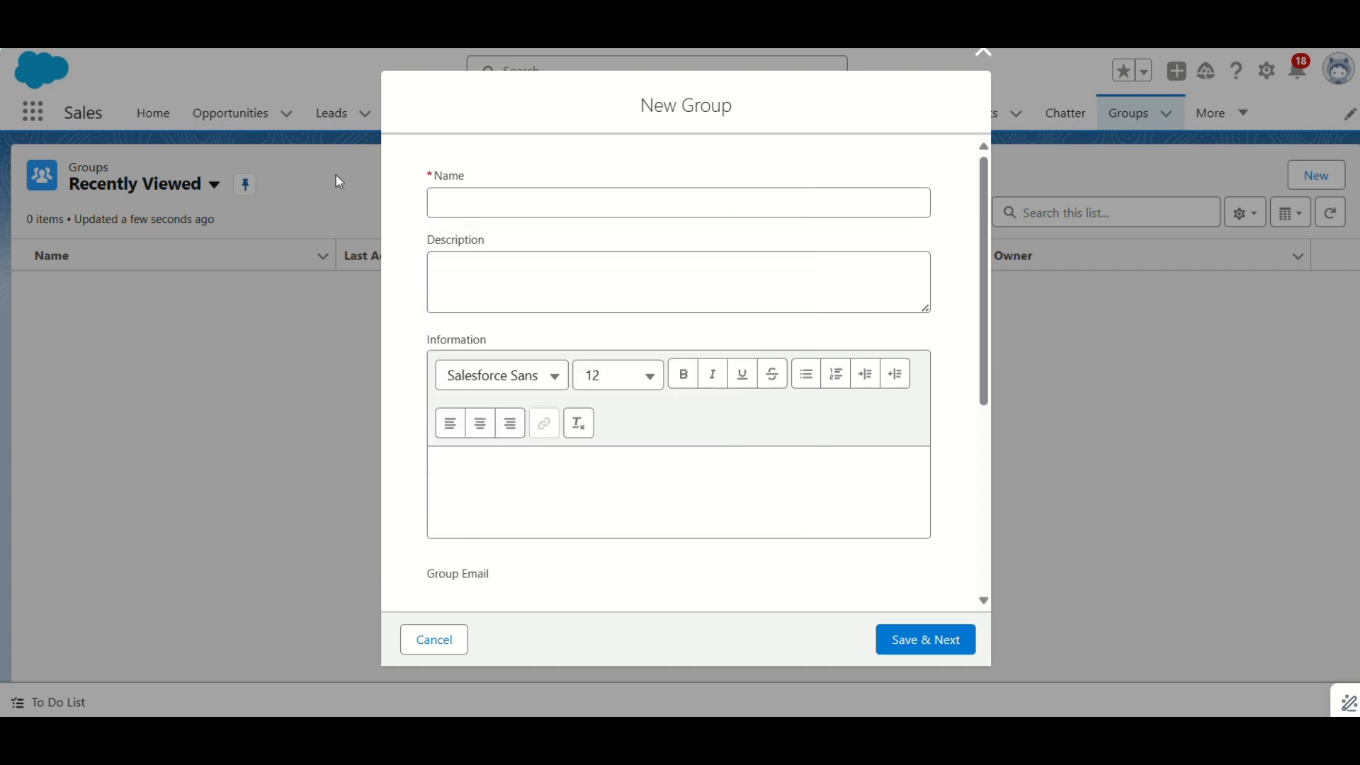
{"action": "left_click", "coordinate": [45, 88]}
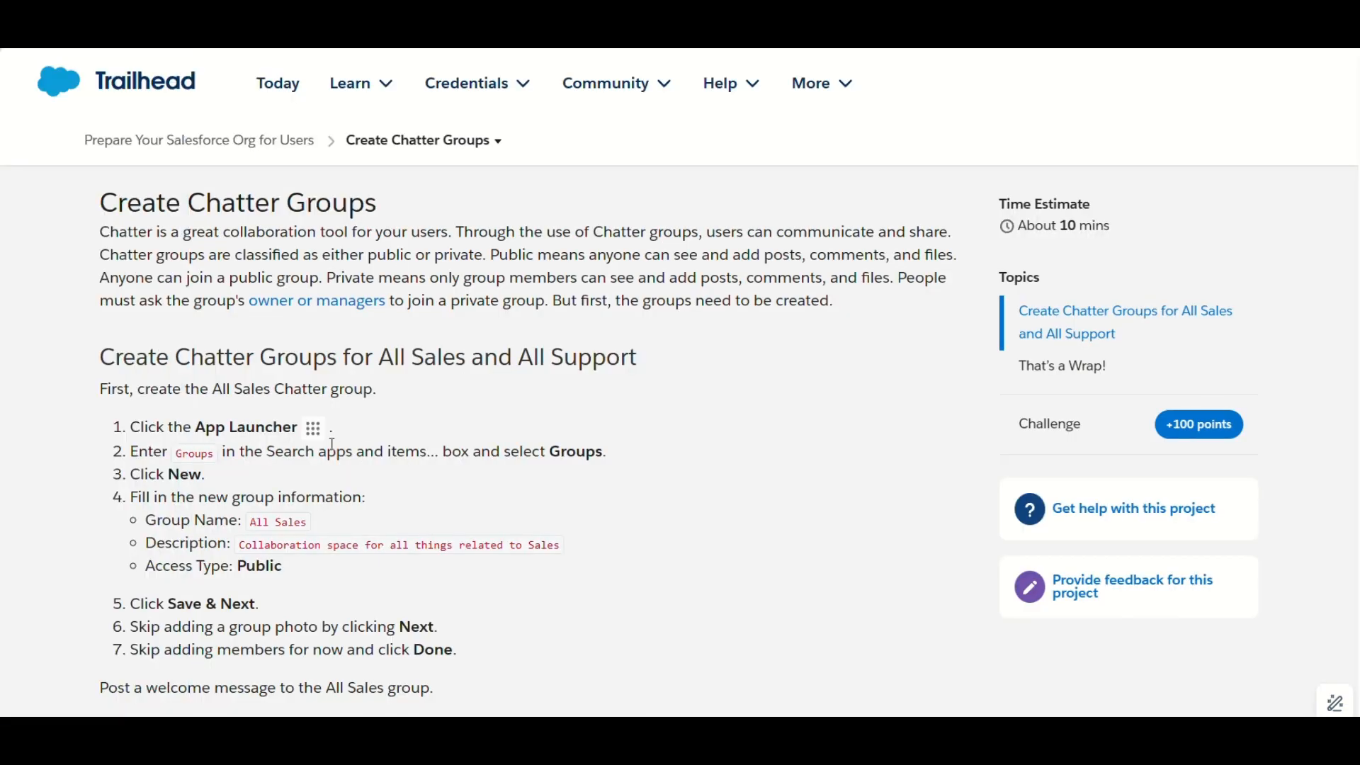
{"action": "left_click_drag", "start_coordinate": [249, 523], "coordinate": [319, 518]}
{"action": "key", "text": "ctrl+c"}
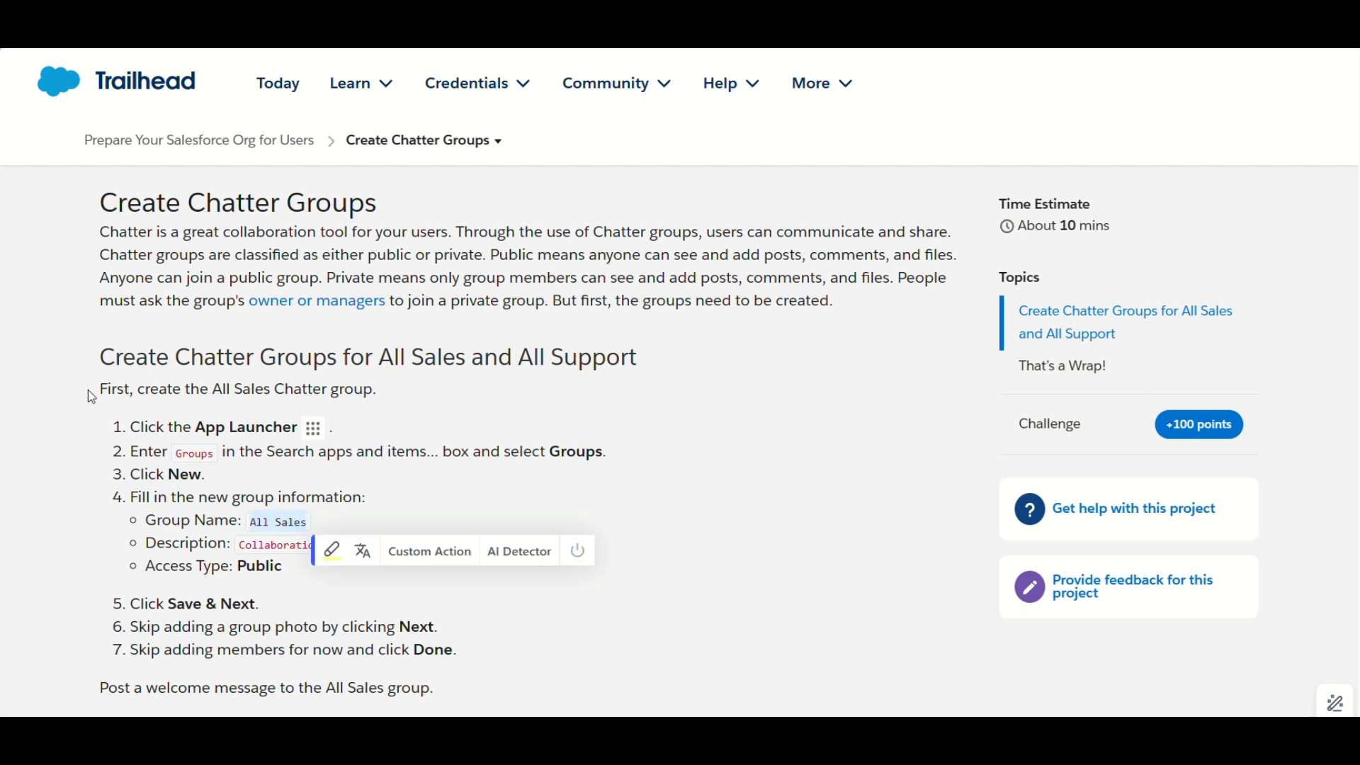
{"action": "left_click", "coordinate": [46, 131]}
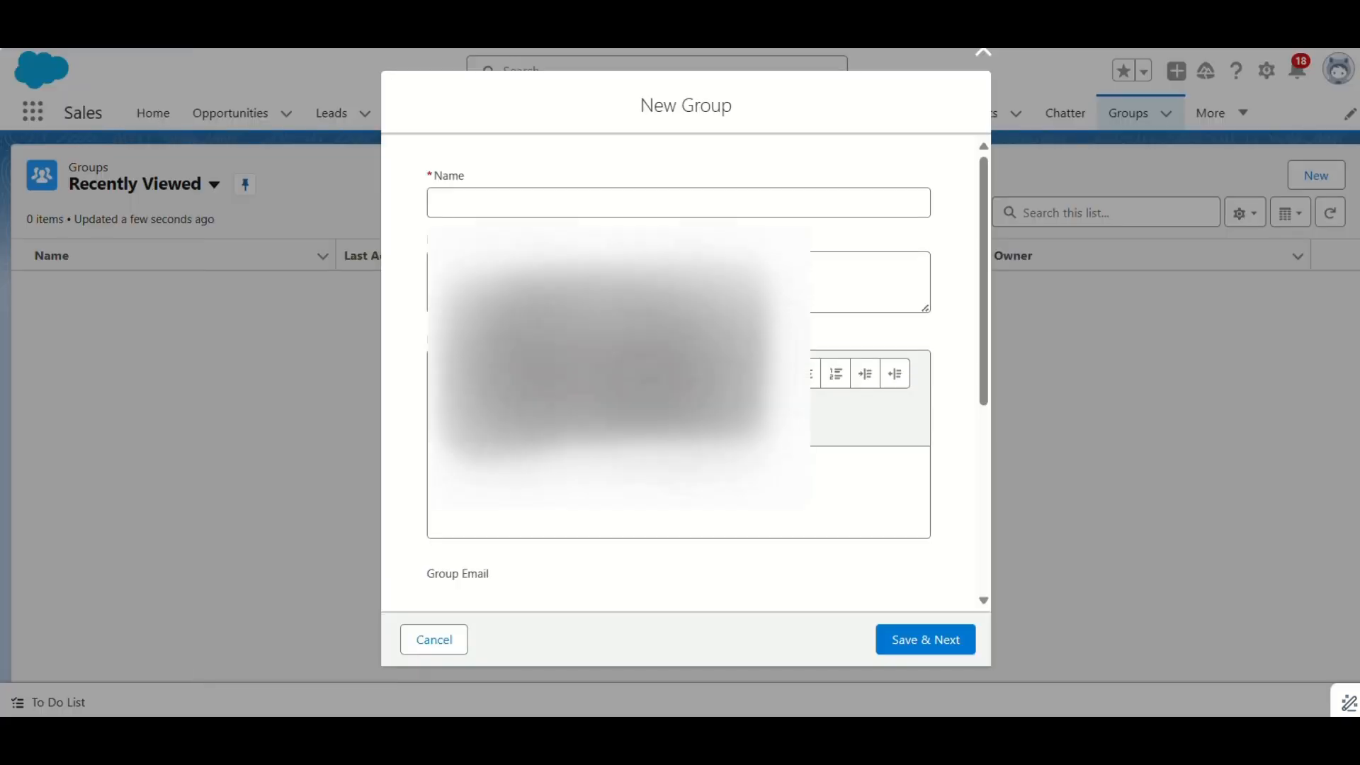
{"action": "left_click", "coordinate": [522, 207]}
{"action": "key", "text": "ctrl+v"}
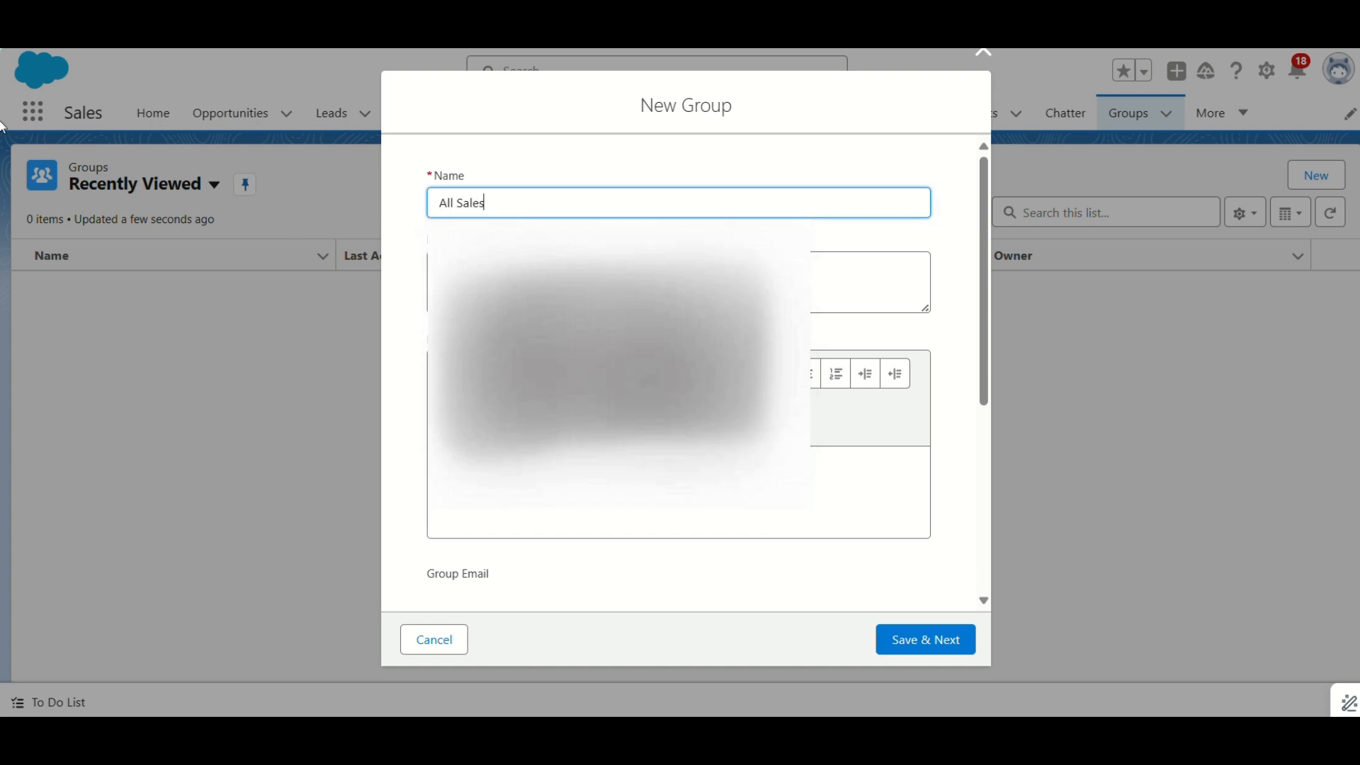
Step: Copy the description "Collaboration space for all things related to Sales" from the Trailhead instructions into the new group's description
{"action": "key", "text": "alt+Tab"}
{"action": "left_click", "coordinate": [252, 552]}
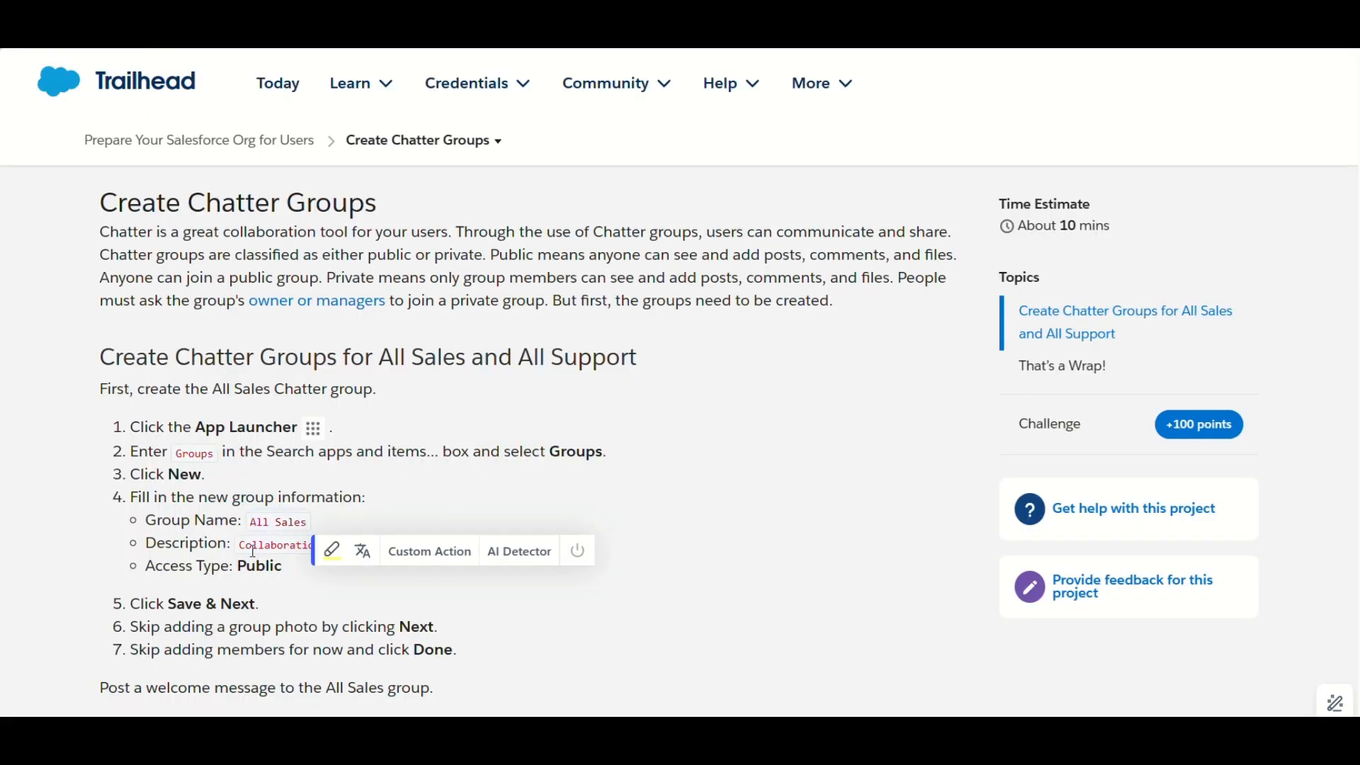
{"action": "left_click_drag", "start_coordinate": [242, 549], "coordinate": [575, 556]}
{"action": "key", "text": "ctrl+c"}
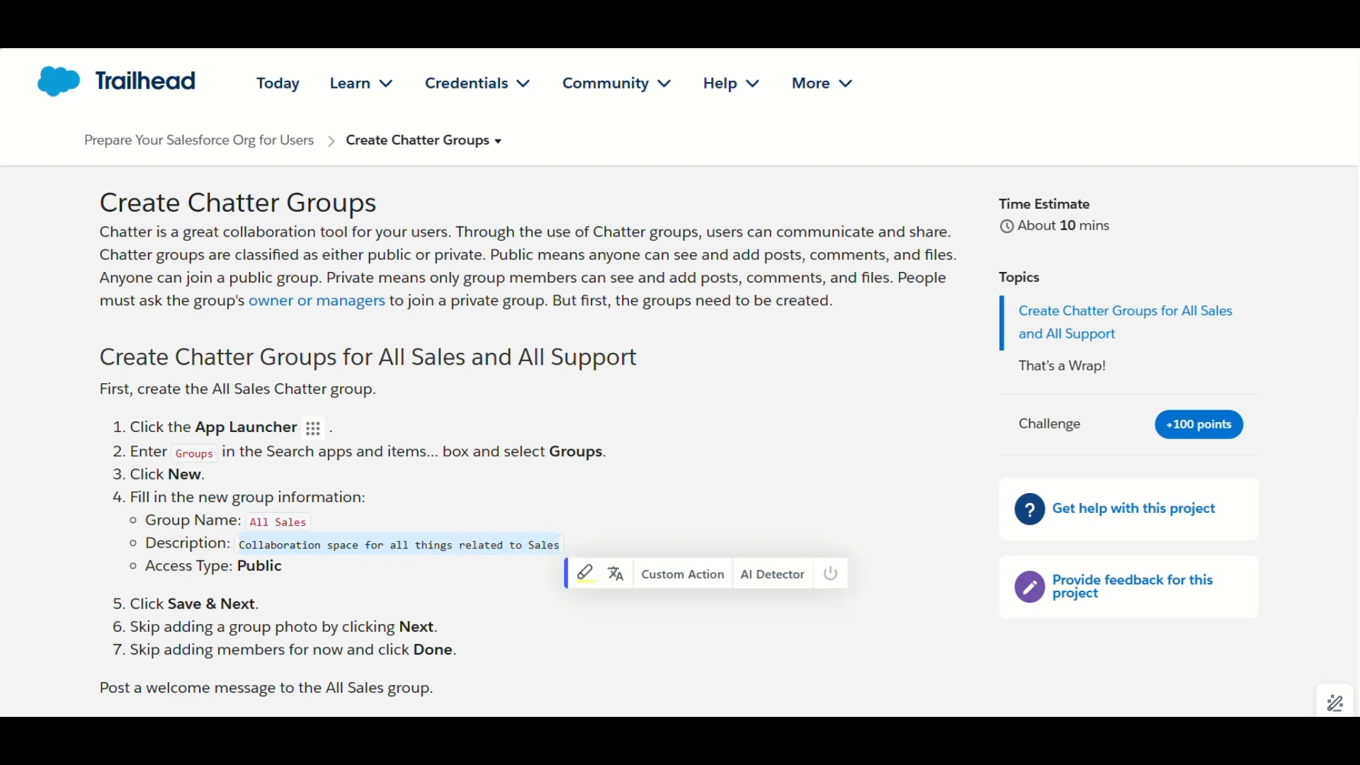
{"action": "key", "text": "alt+Tab"}
{"action": "left_click", "coordinate": [508, 256]}
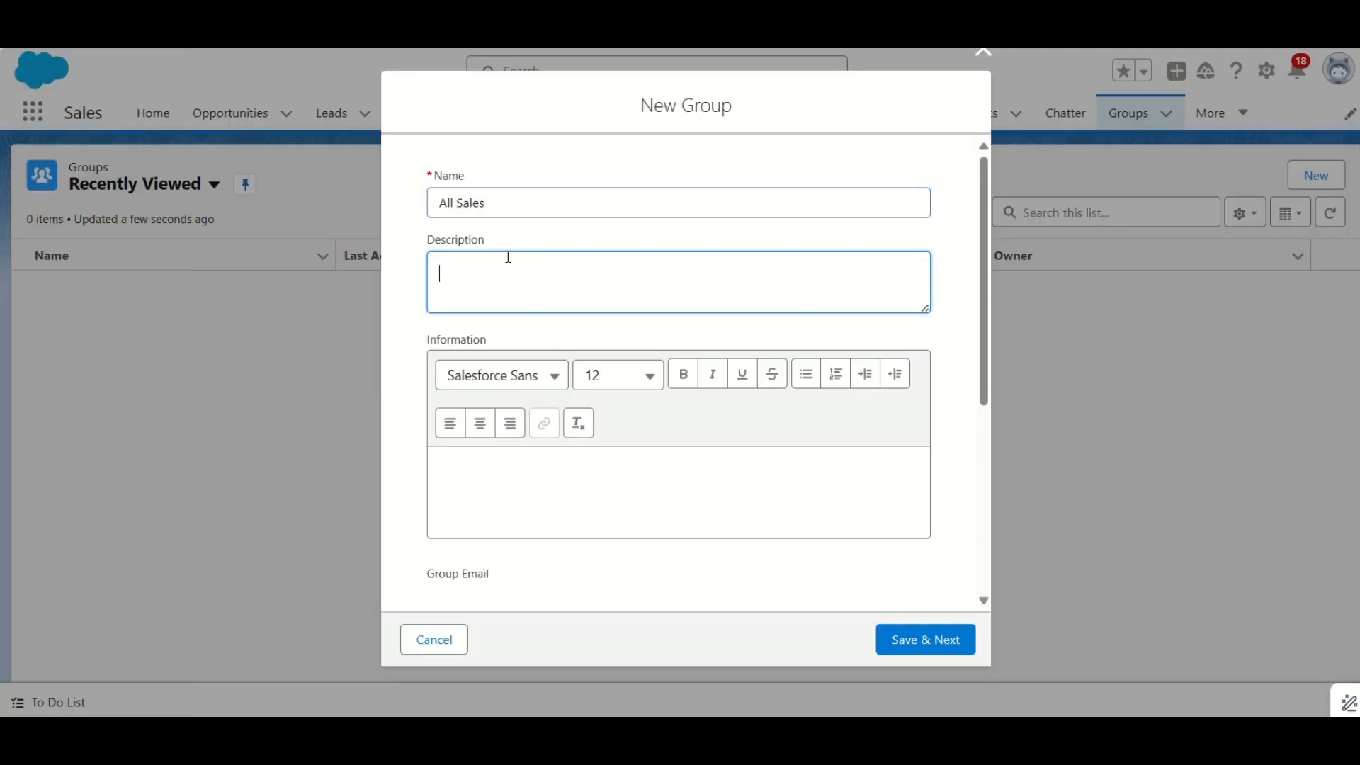
{"action": "key", "text": "ctrl+v"}
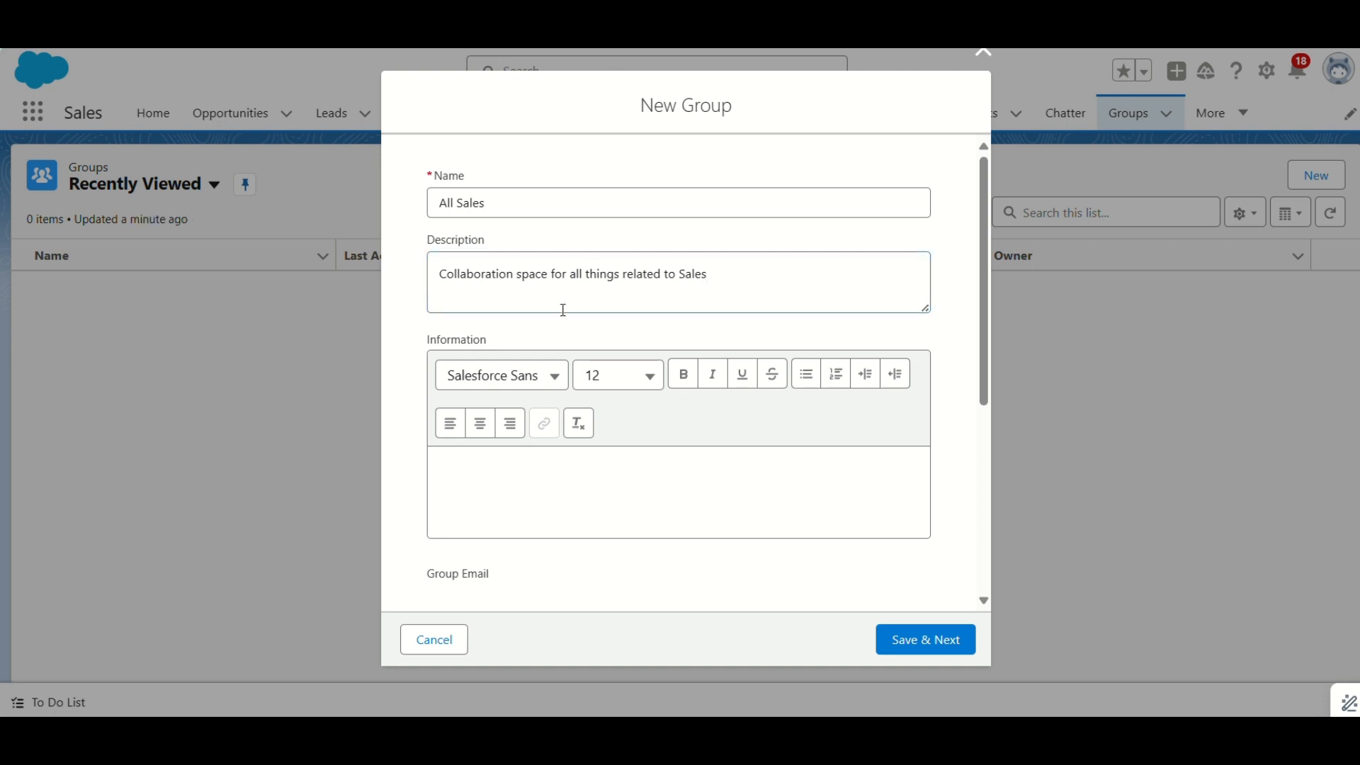
Step: Set the group's access type to Public and finish creating it without adding a photo or members
{"action": "scroll", "coordinate": [563, 310], "scroll_direction": "down", "scroll_amount": 5}
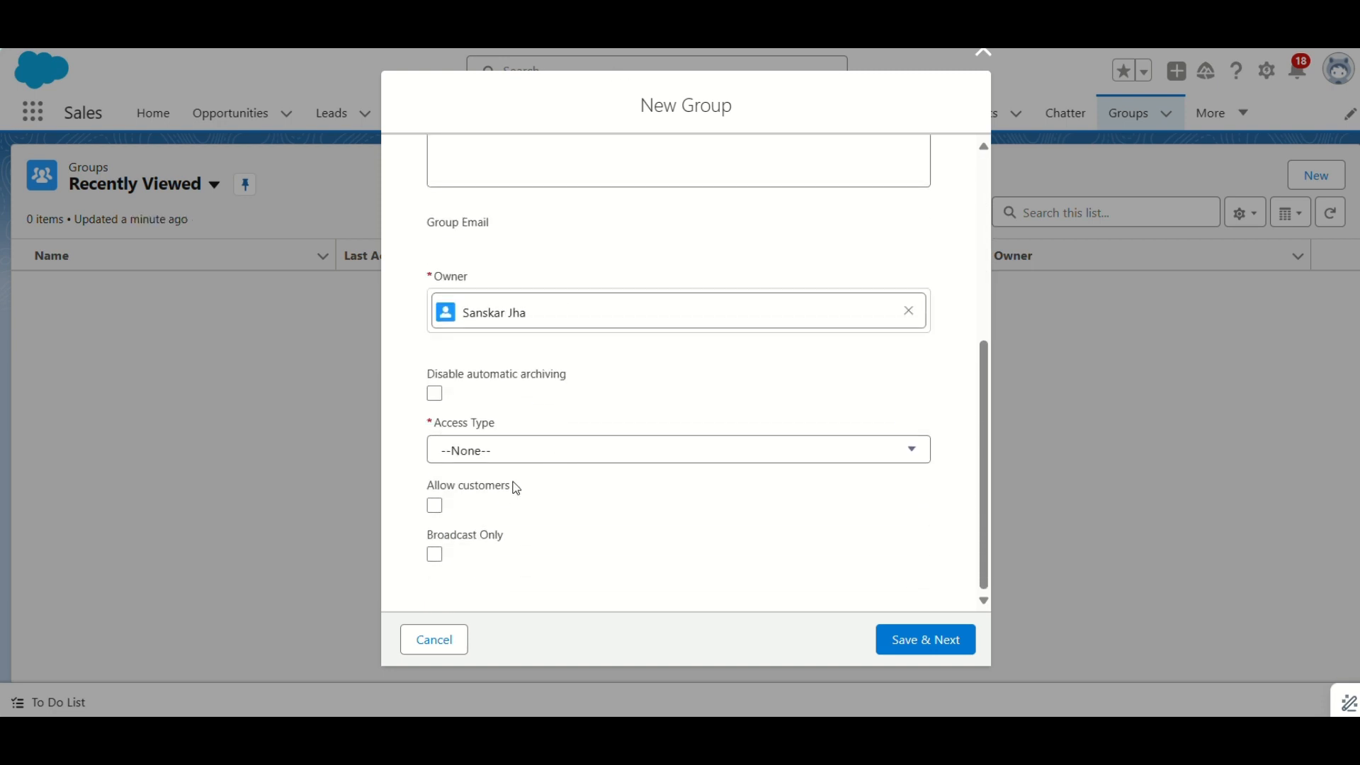
{"action": "left_click", "coordinate": [516, 459]}
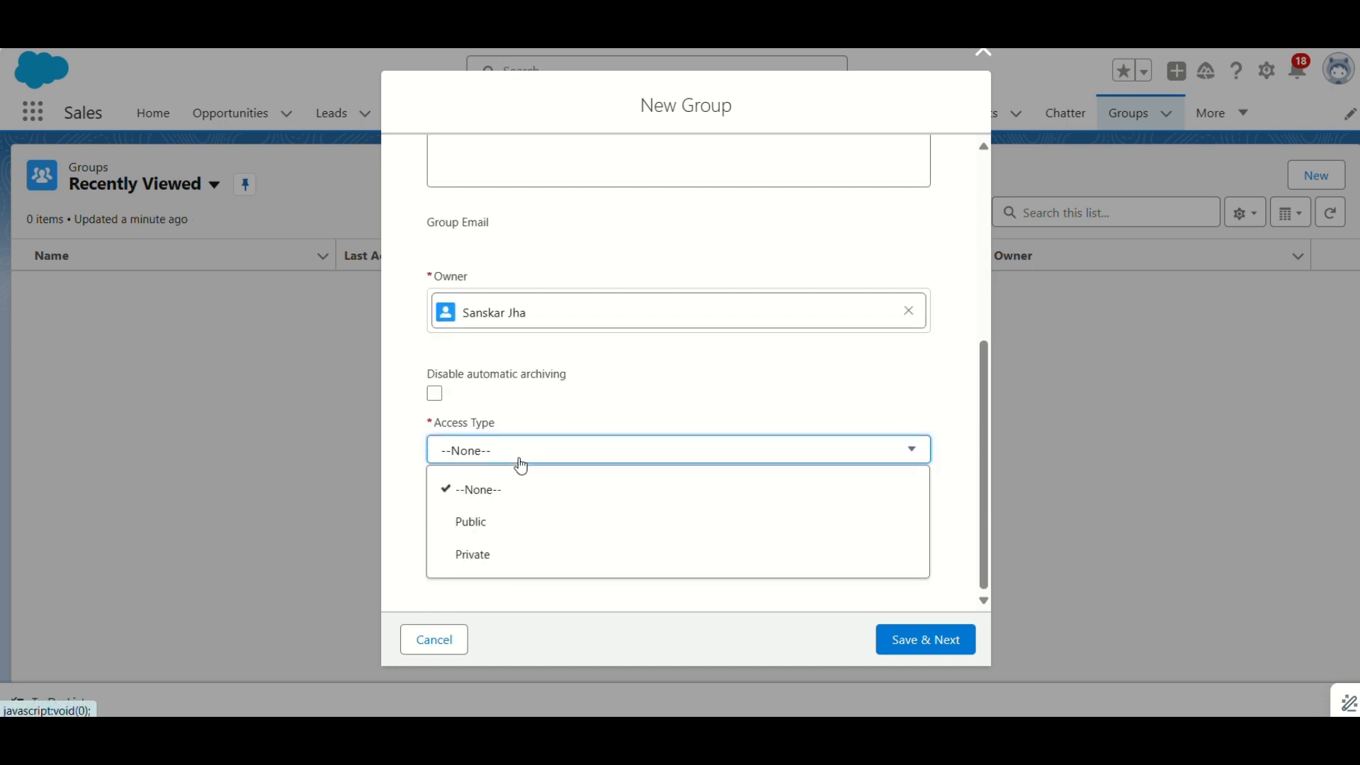
{"action": "left_click", "coordinate": [474, 524]}
{"action": "left_click", "coordinate": [918, 653]}
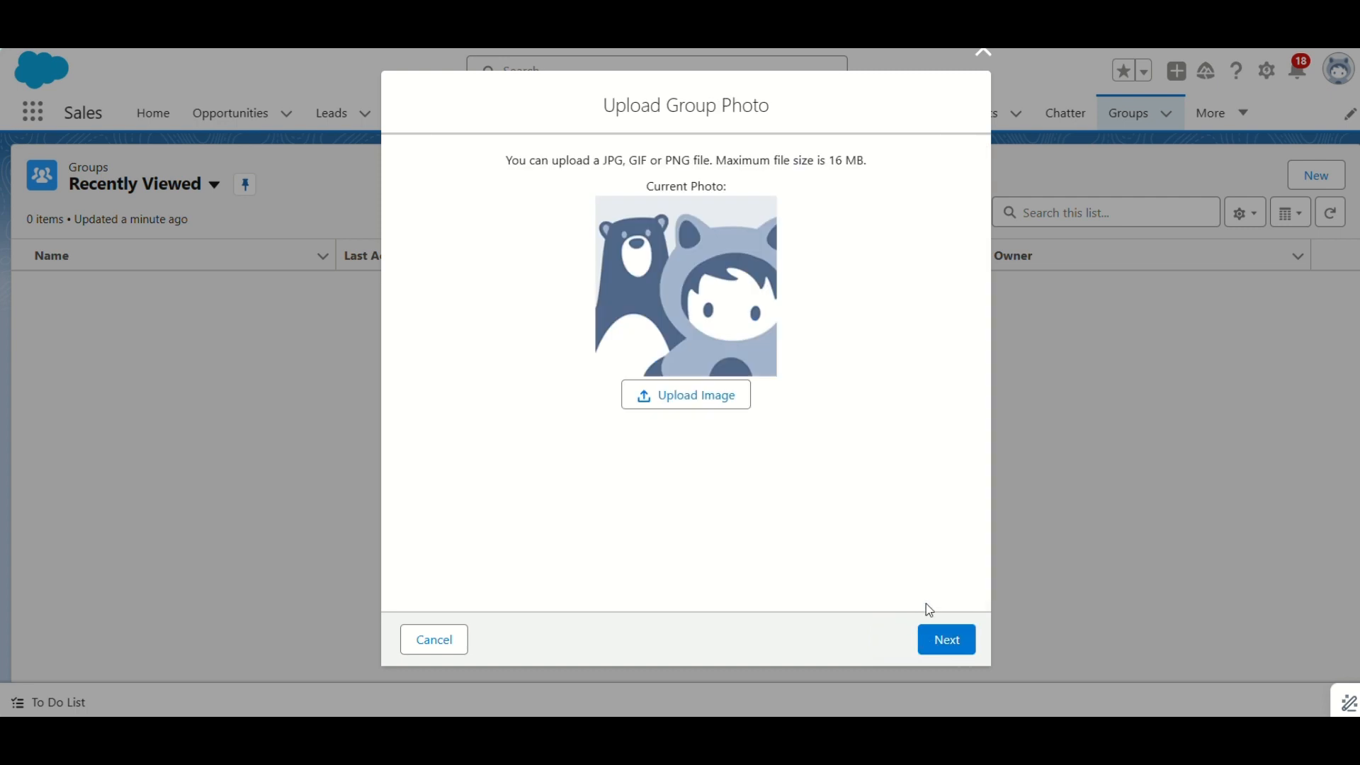
{"action": "left_click", "coordinate": [949, 641]}
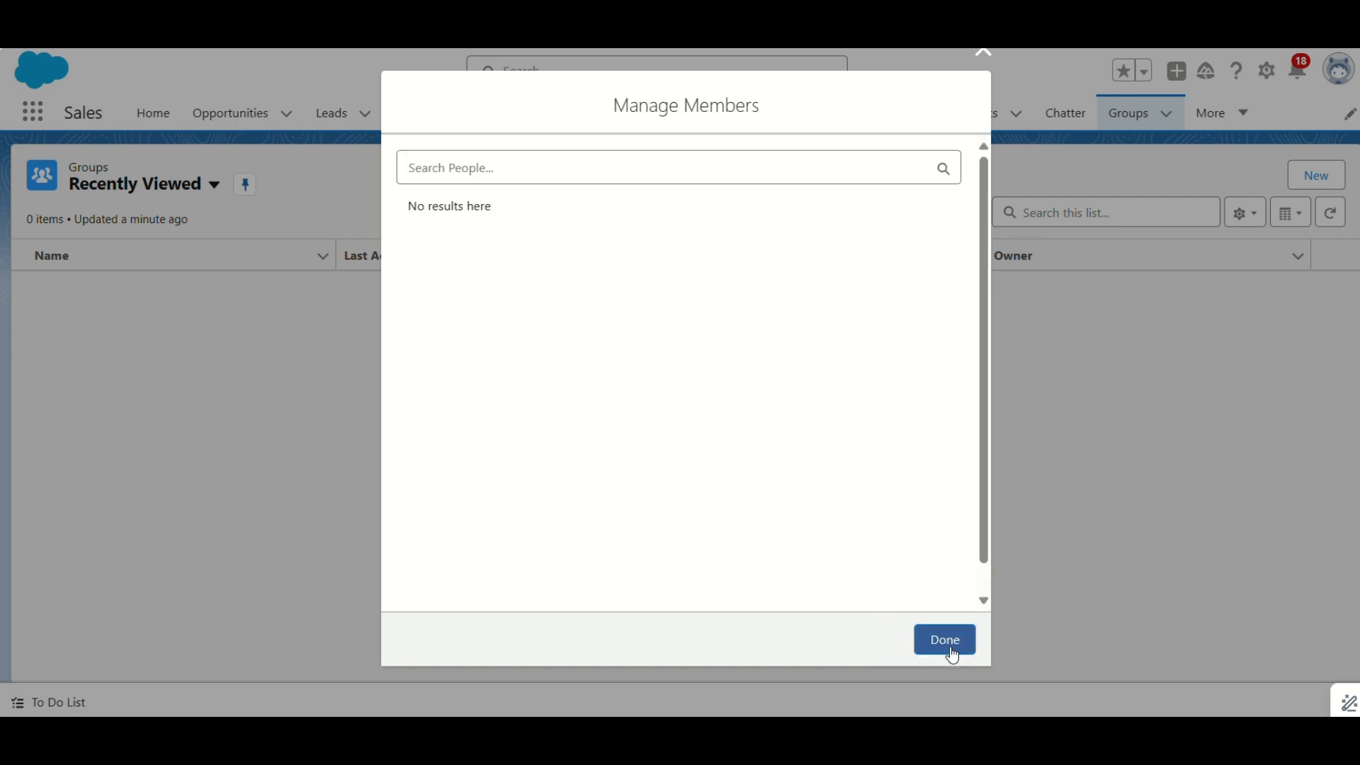
{"action": "left_click", "coordinate": [945, 639]}
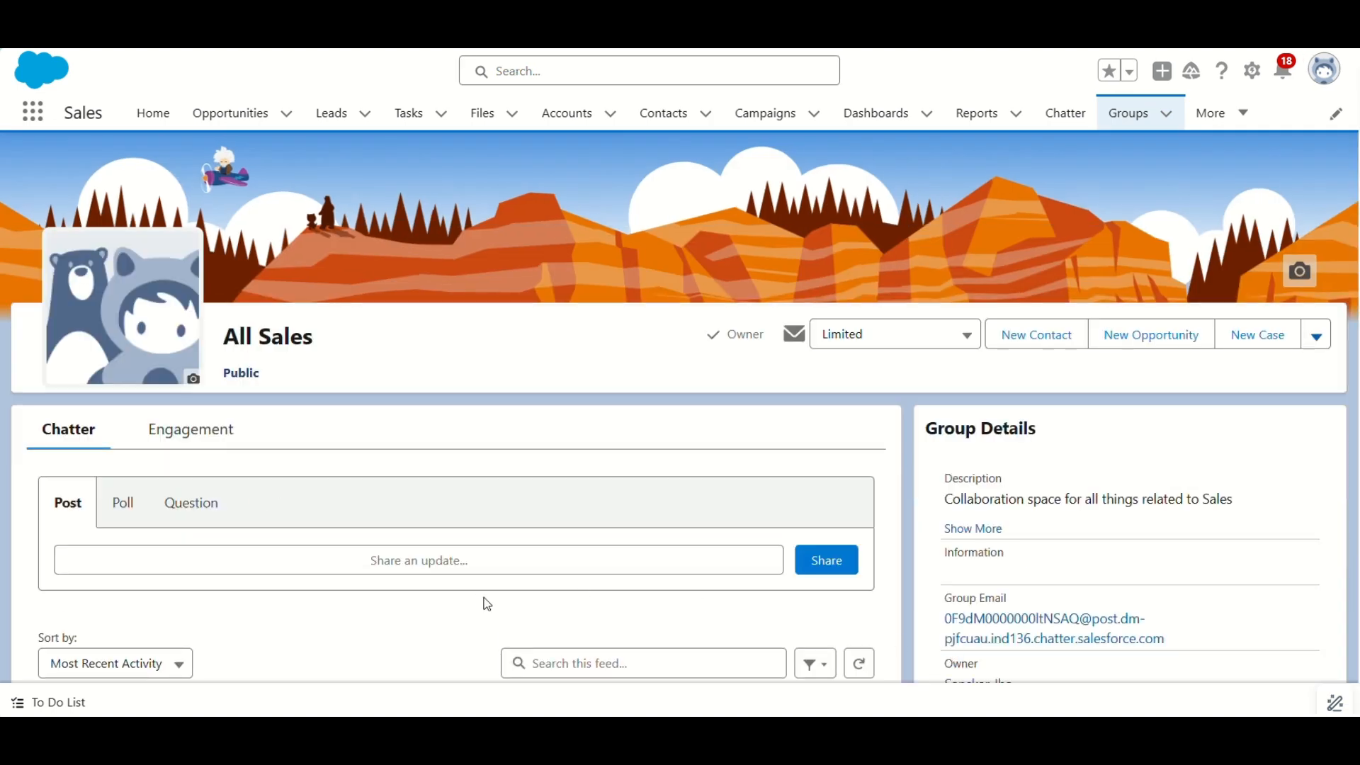
Step: Switch to the Trailhead instructions and copy the welcome message for the All Sales group
{"action": "left_click", "coordinate": [273, 29]}
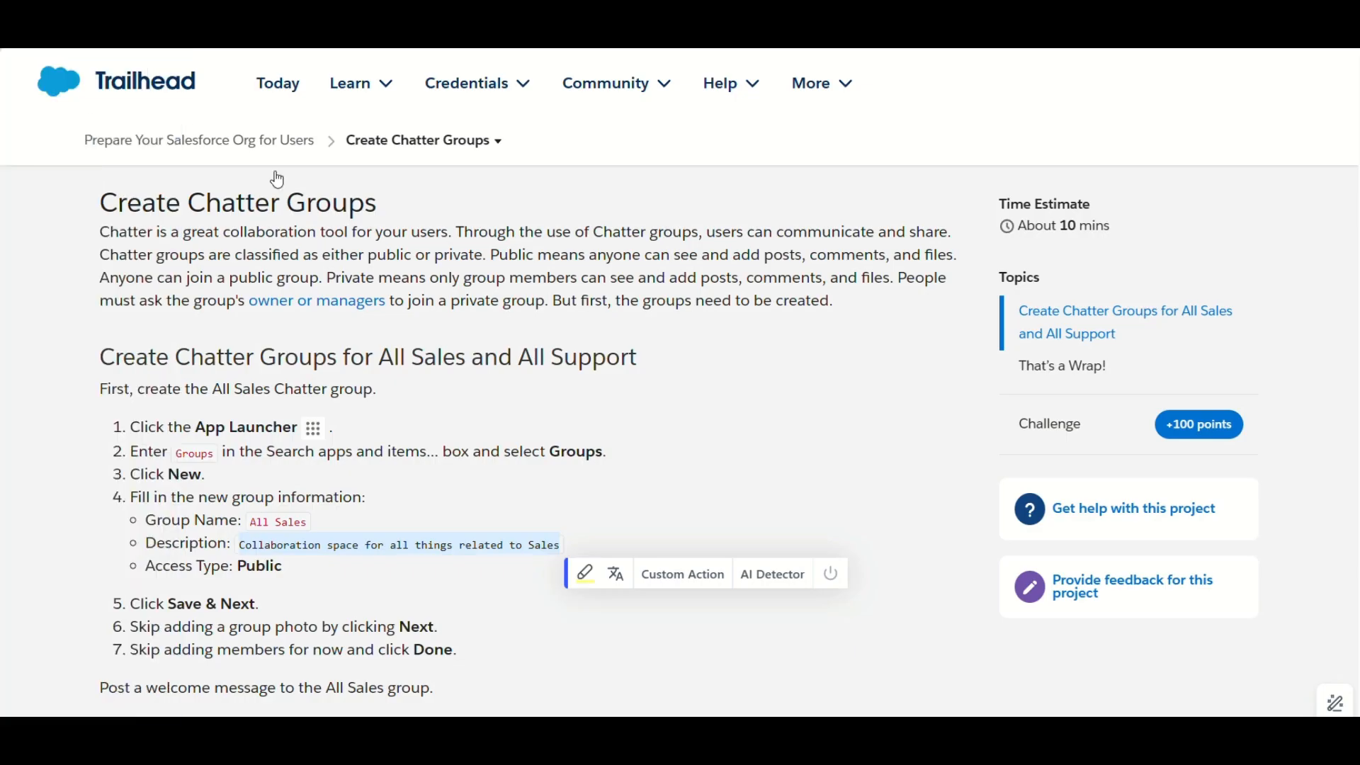
{"action": "scroll", "coordinate": [332, 347], "scroll_direction": "down", "scroll_amount": 4}
{"action": "scroll", "coordinate": [335, 402], "scroll_direction": "down", "scroll_amount": 2}
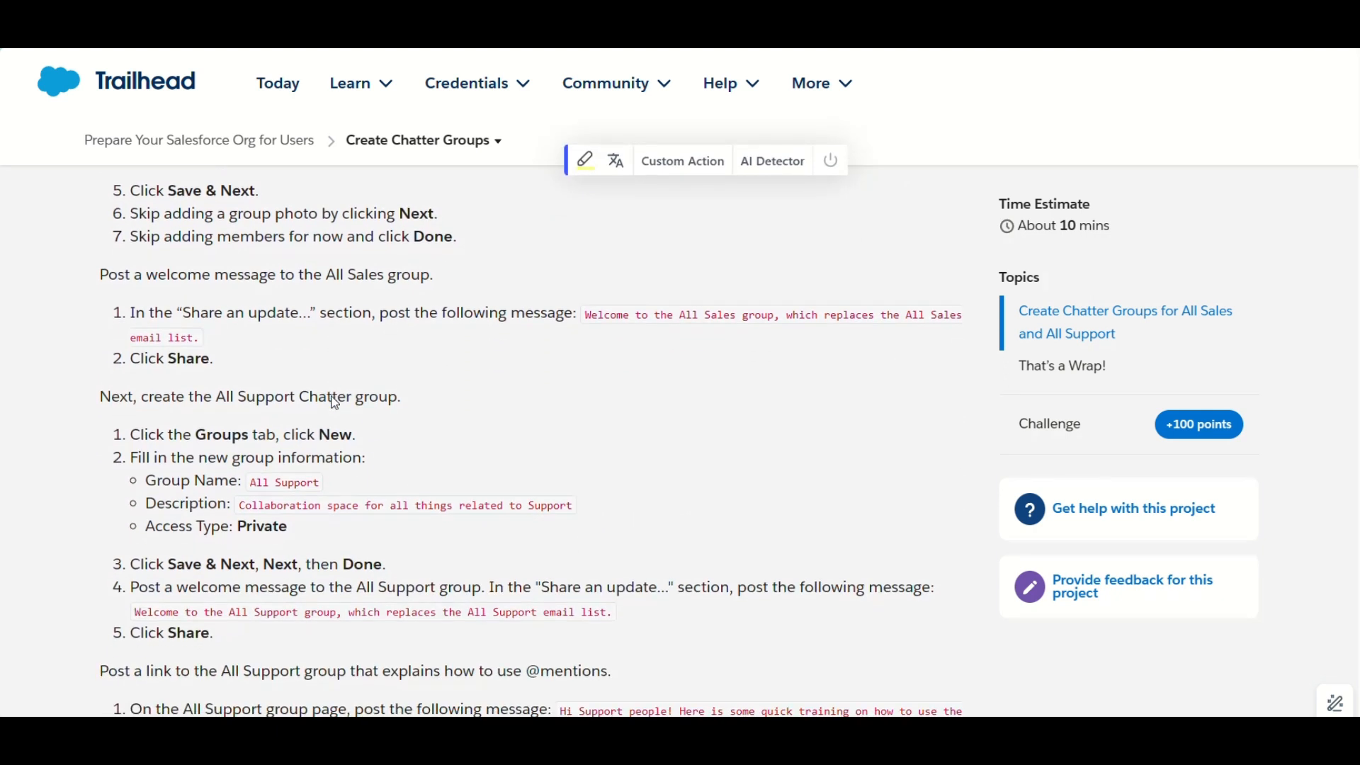
{"action": "left_click_drag", "start_coordinate": [587, 313], "coordinate": [535, 340]}
{"action": "key", "text": "ctrl+c"}
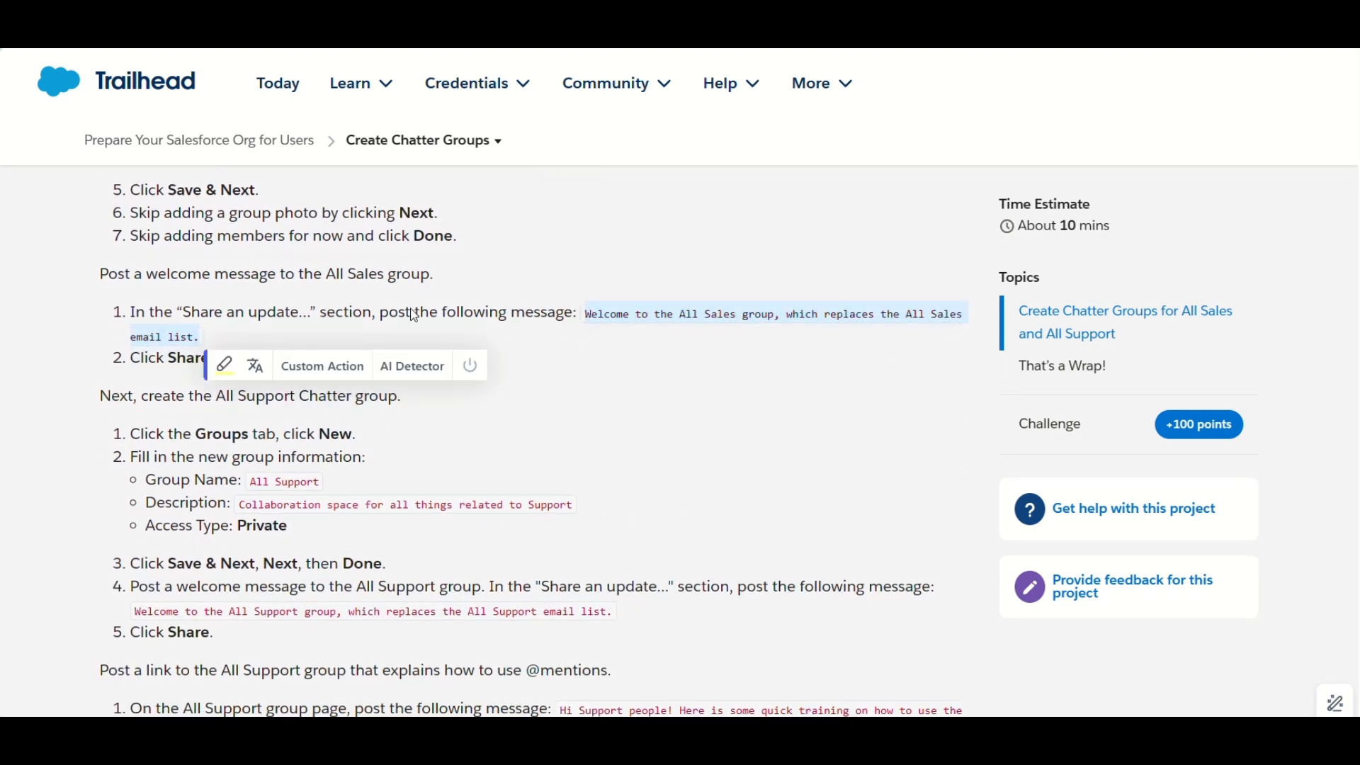
Step: Share the post "Welcome to the All Sales group, which replaces the All Sales email list." in the All Sales group
{"action": "left_click", "coordinate": [70, 133]}
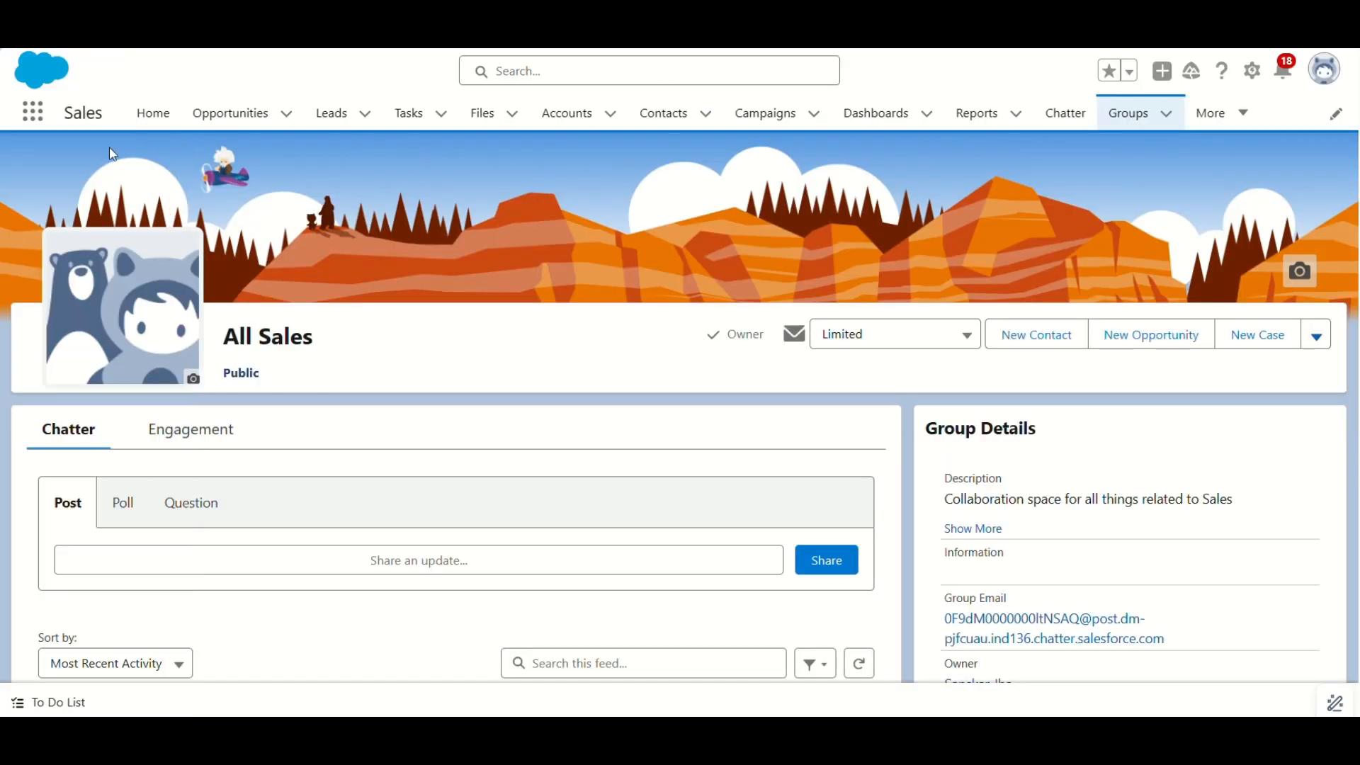
{"action": "left_click", "coordinate": [152, 560]}
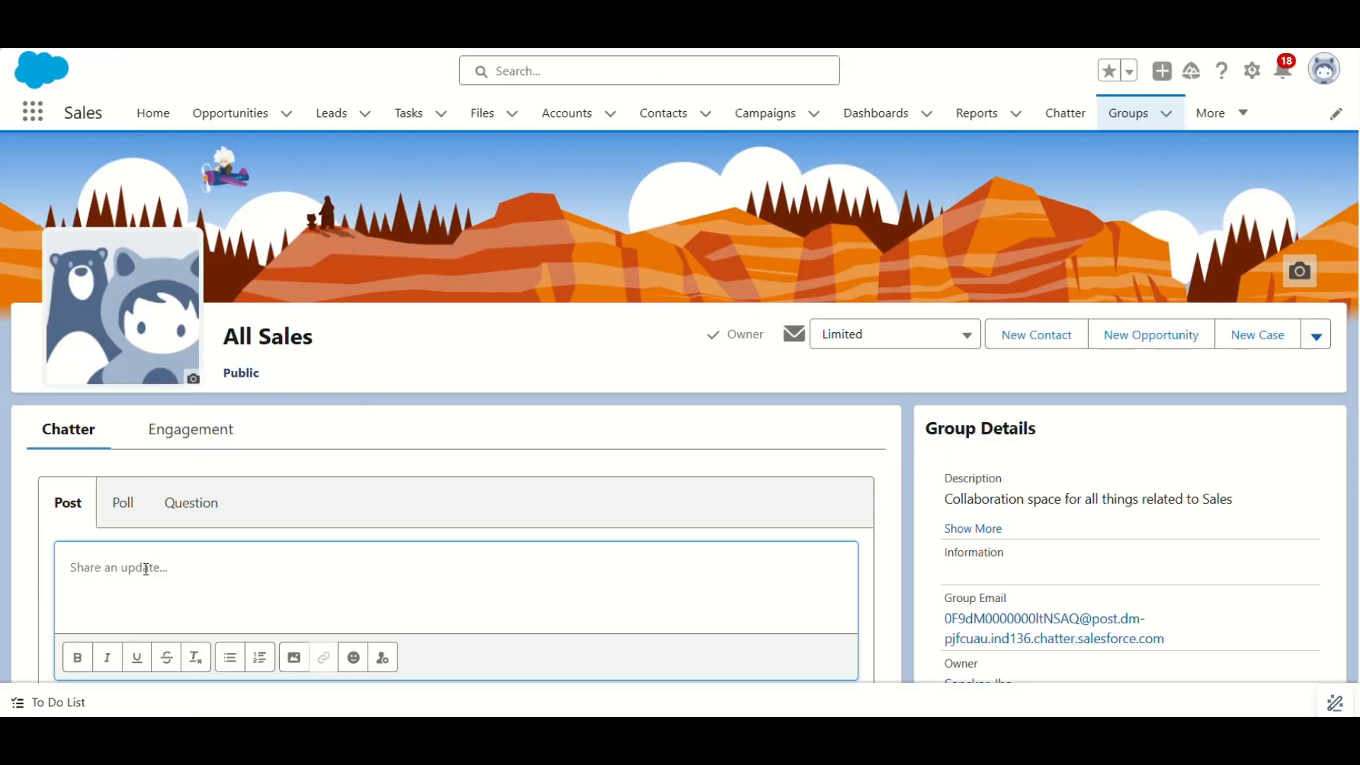
{"action": "key", "text": "ctrl+v"}
{"action": "scroll", "coordinate": [442, 555], "scroll_direction": "down", "scroll_amount": 3}
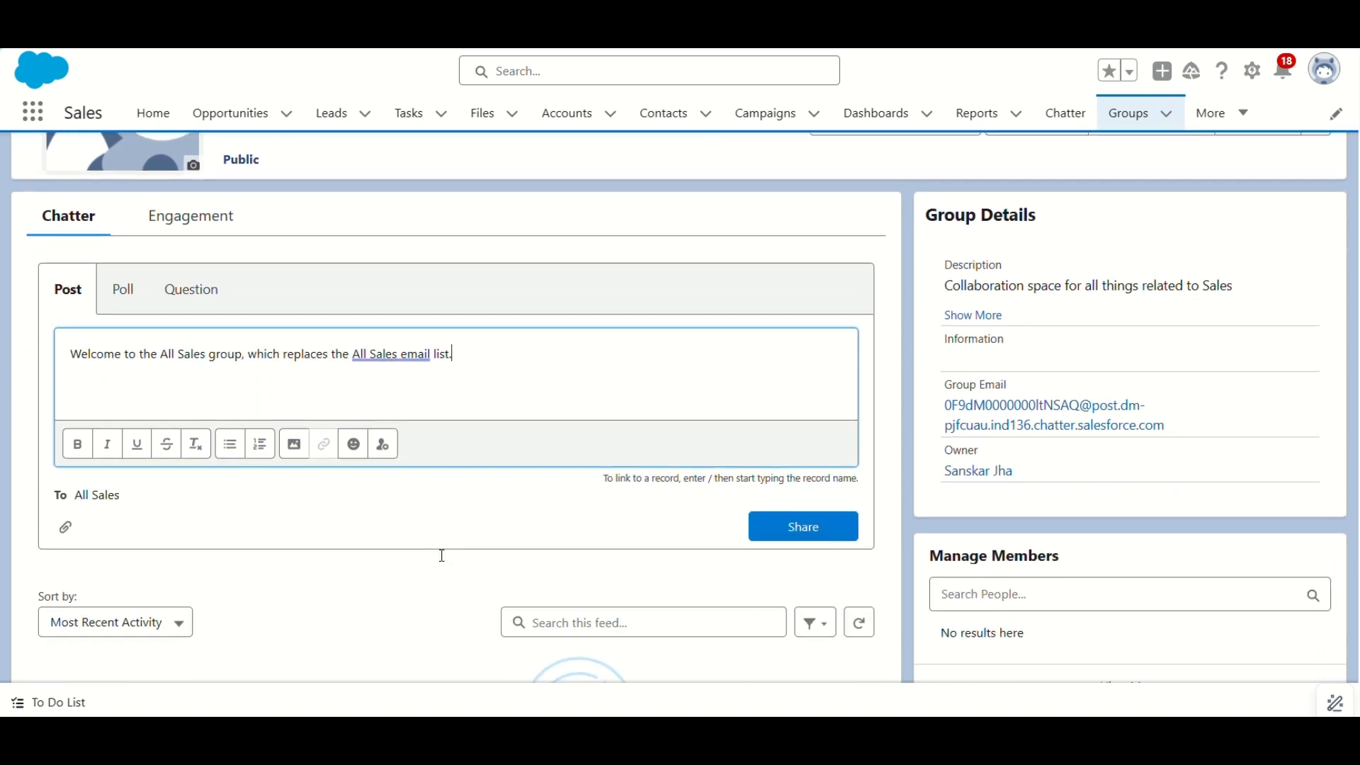
{"action": "left_click", "coordinate": [790, 524]}
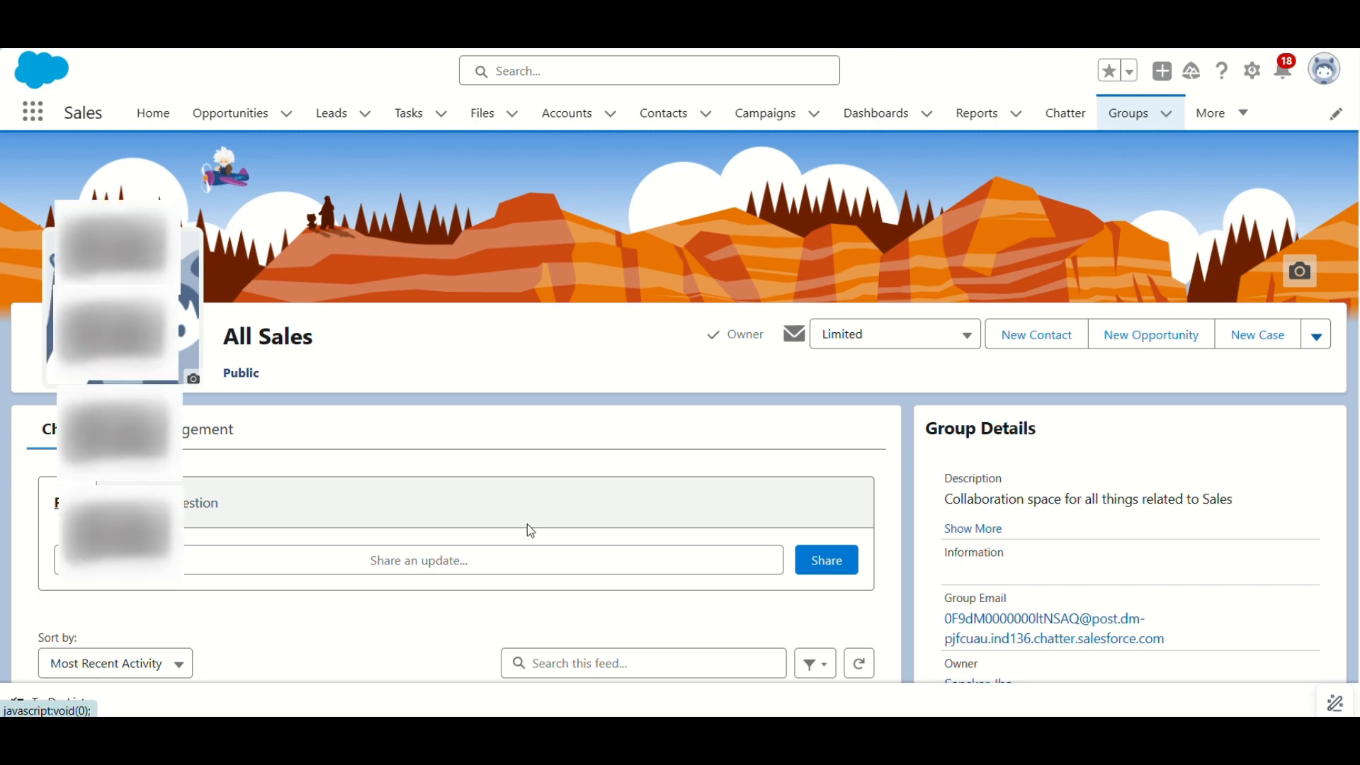
Step: Return to the Groups list from the All Sales page and start another new group
{"action": "scroll", "coordinate": [527, 528], "scroll_direction": "down", "scroll_amount": 5}
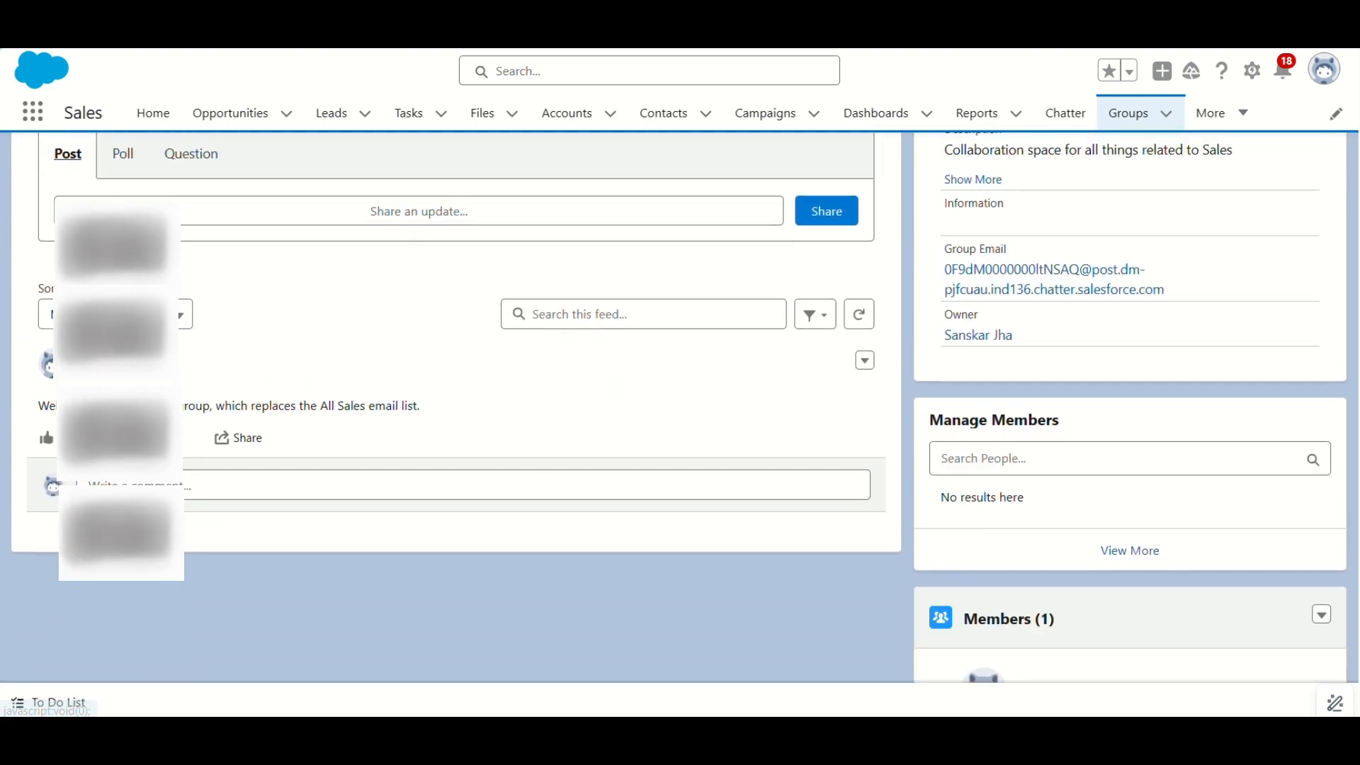
{"action": "scroll", "coordinate": [742, 294], "scroll_direction": "up", "scroll_amount": 2}
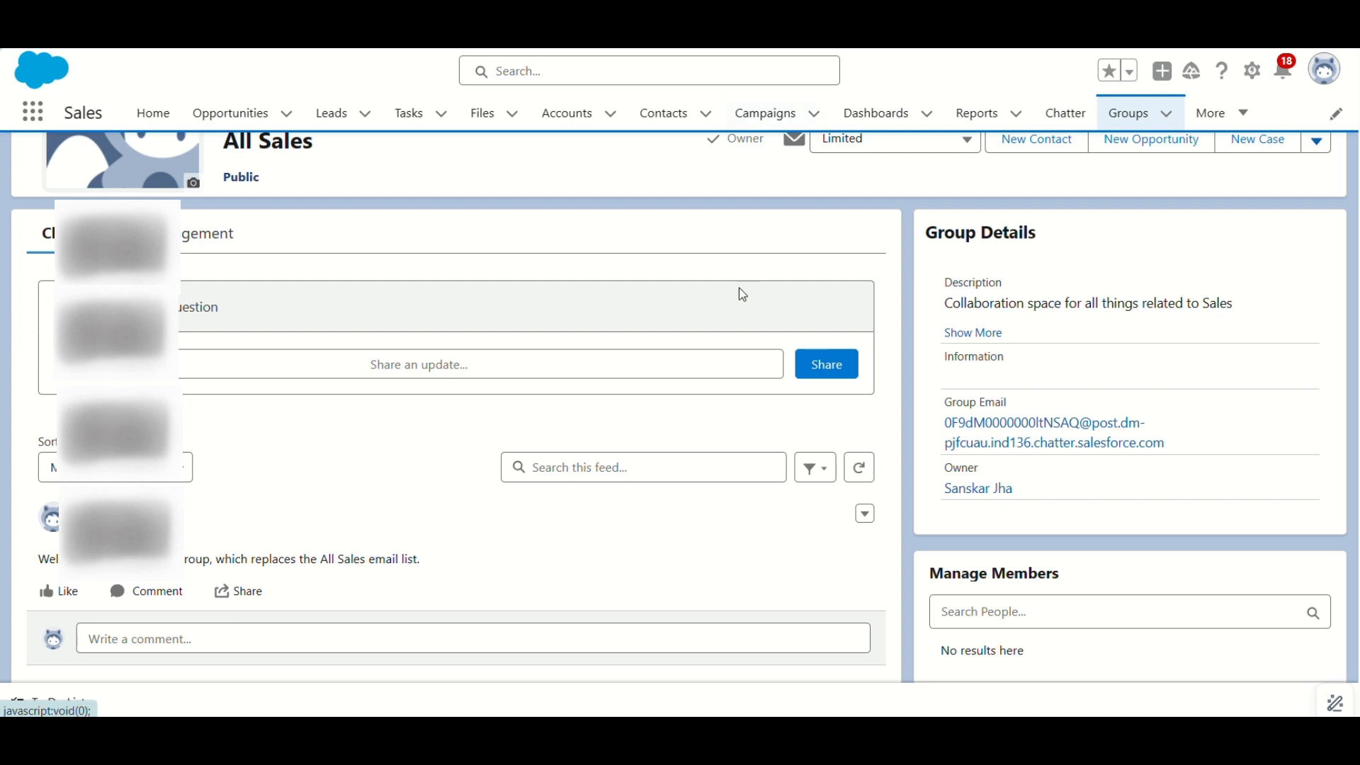
{"action": "left_click", "coordinate": [1158, 117]}
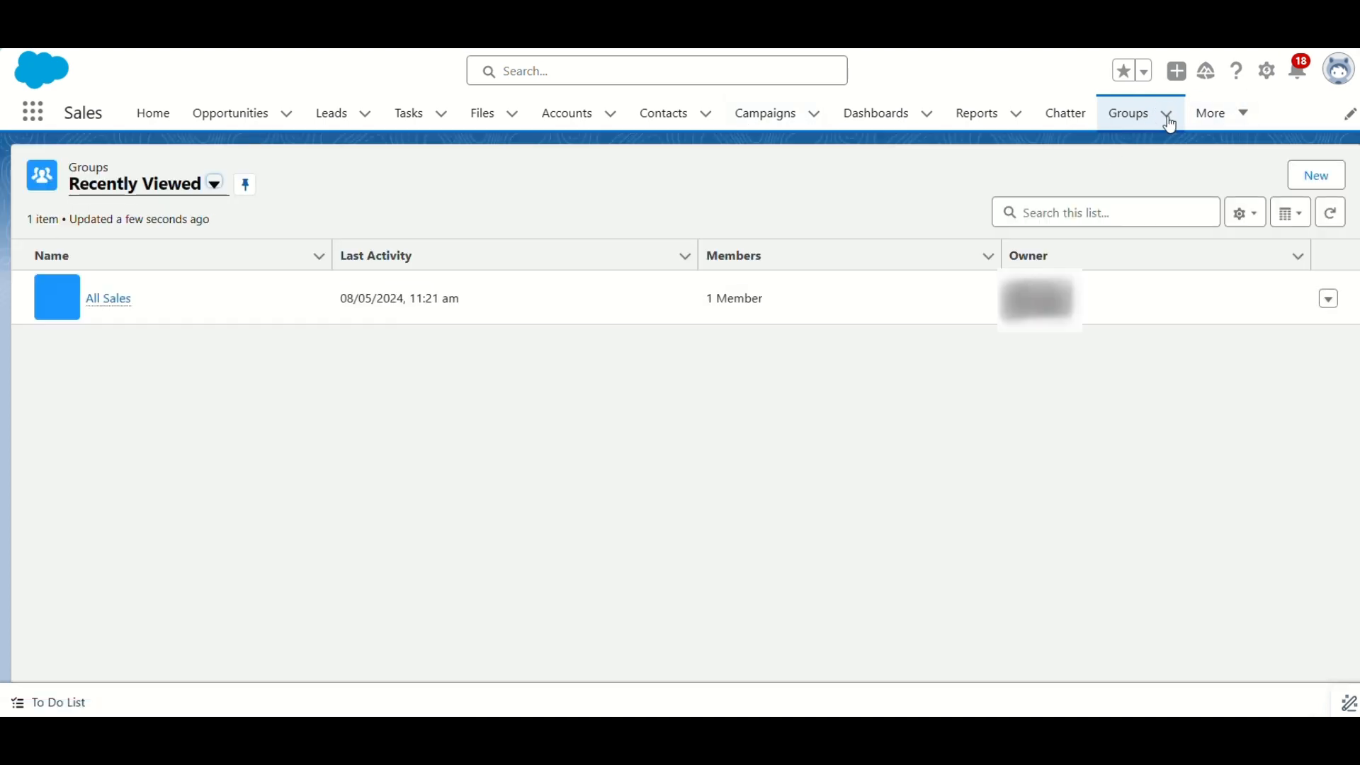
{"action": "left_click", "coordinate": [1167, 117]}
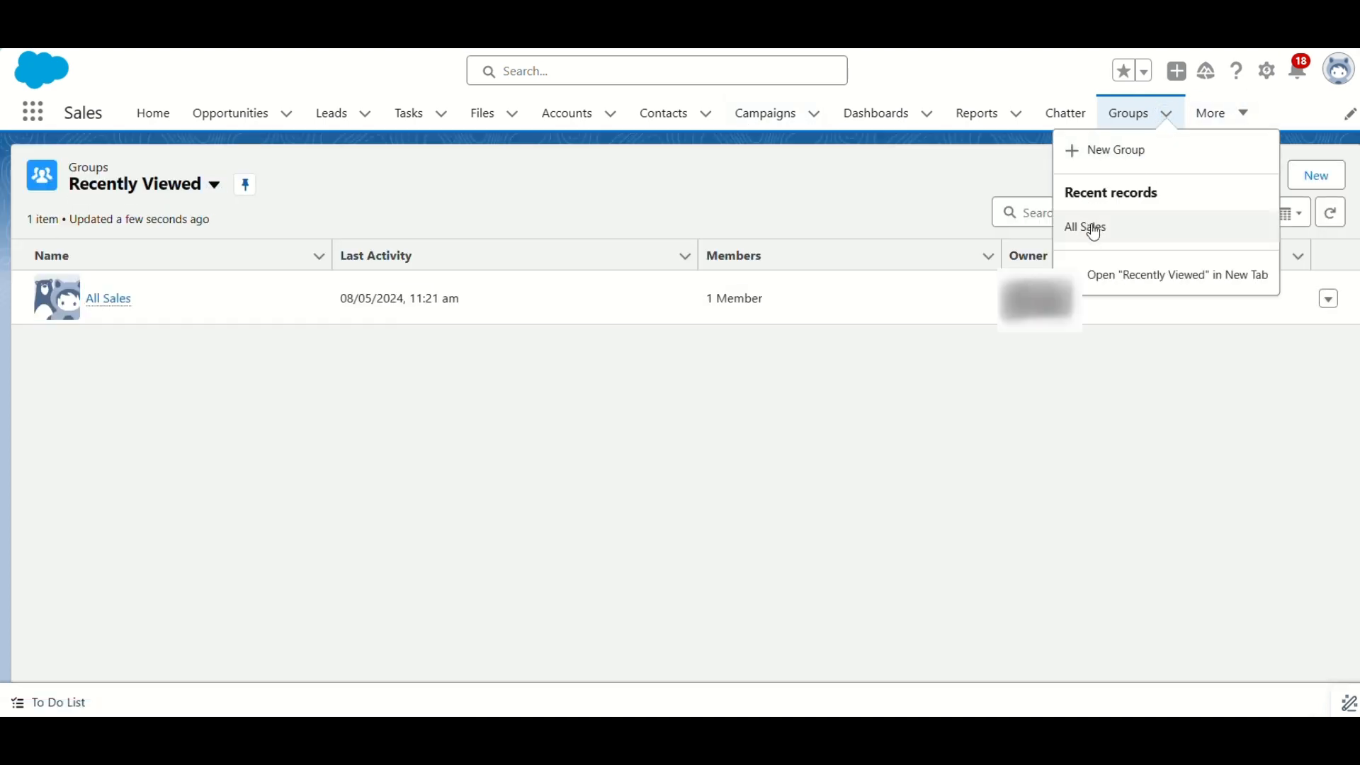
{"action": "left_click", "coordinate": [1083, 149]}
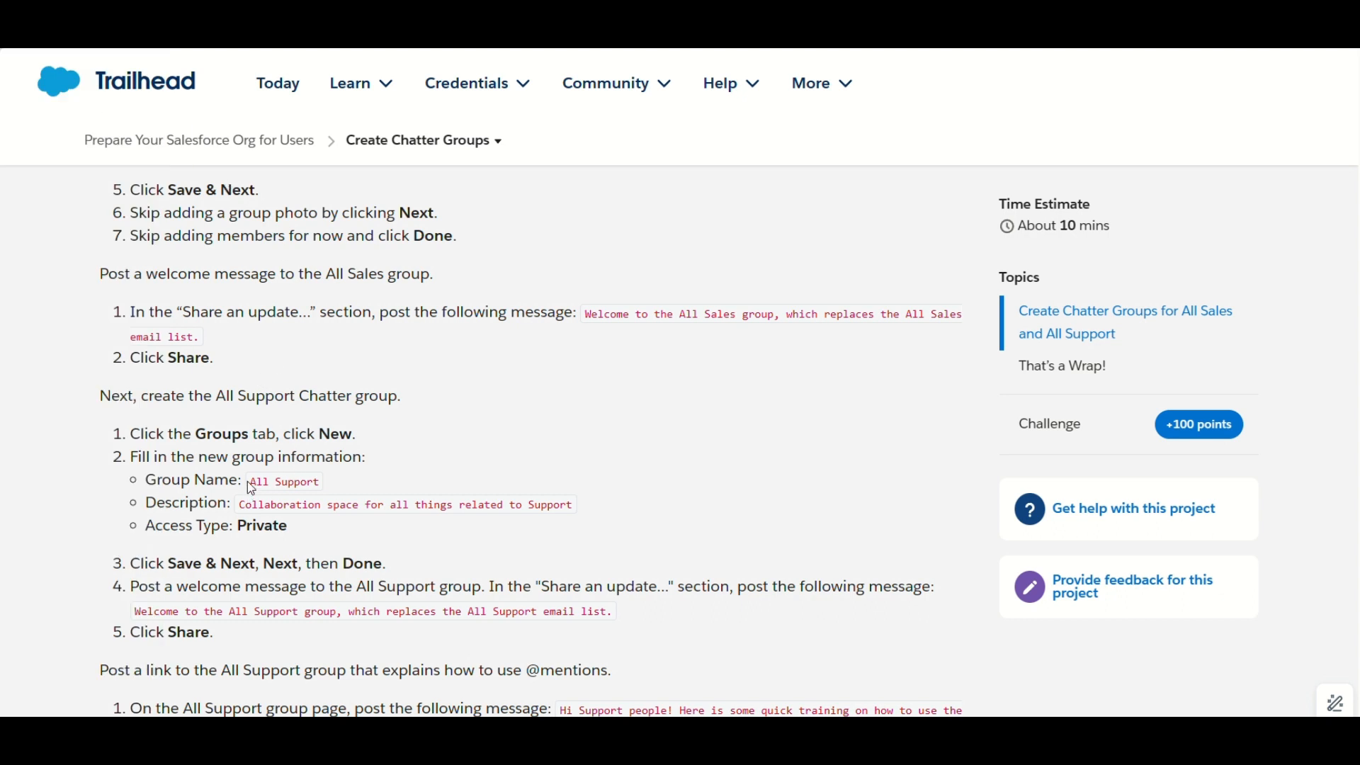
Step: Copy the group name from the Trailhead instructions and name the new Salesforce group "All Support"
{"action": "left_click_drag", "start_coordinate": [250, 486], "coordinate": [330, 482]}
{"action": "key", "text": "ctrl+c"}
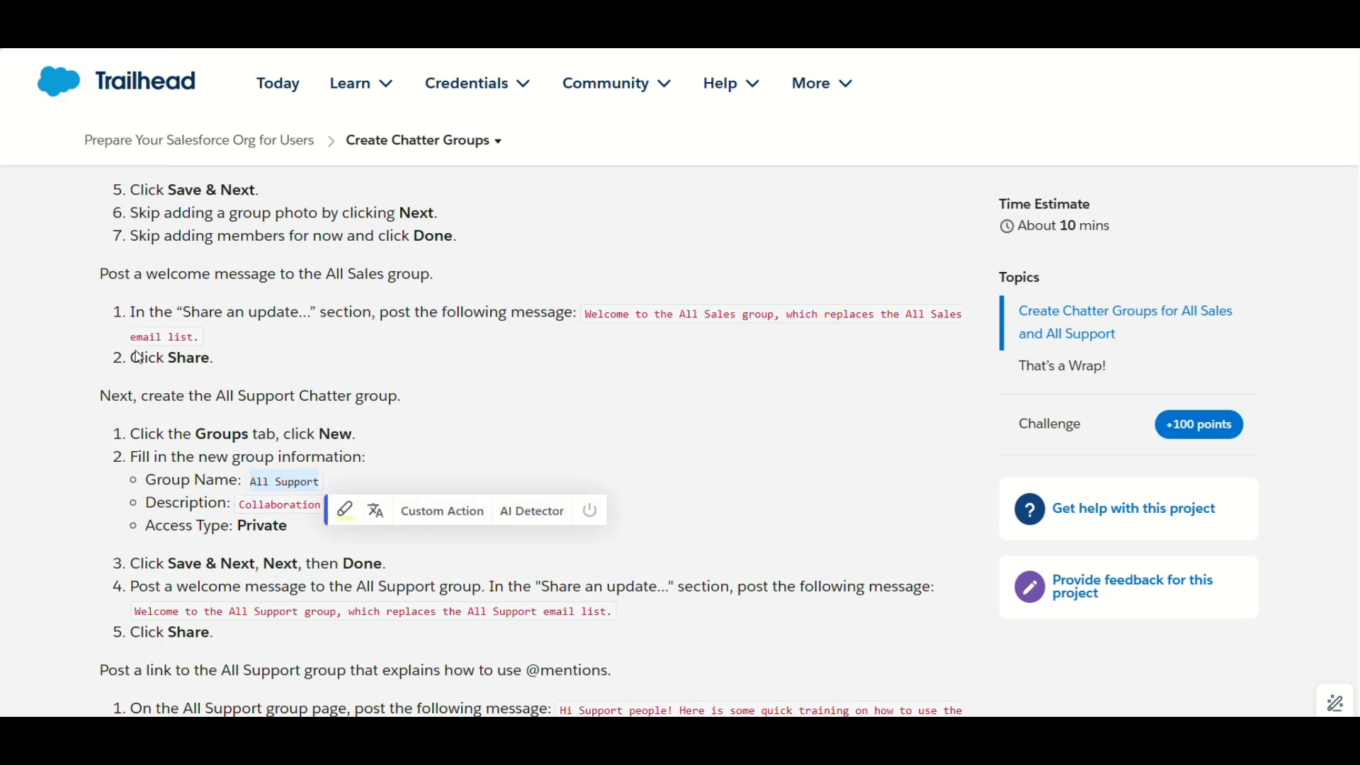
{"action": "left_click", "coordinate": [78, 130]}
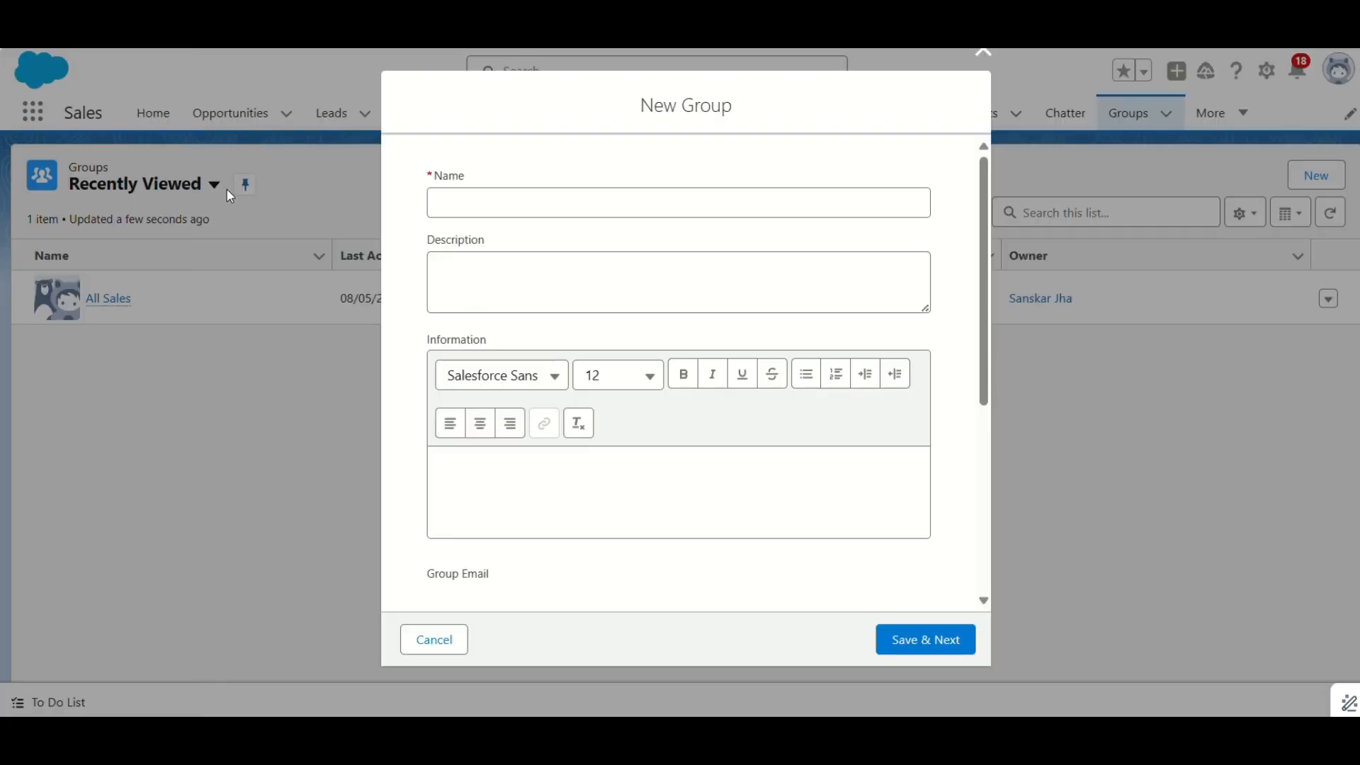
{"action": "left_click", "coordinate": [487, 196]}
{"action": "key", "text": "ctrl+v"}
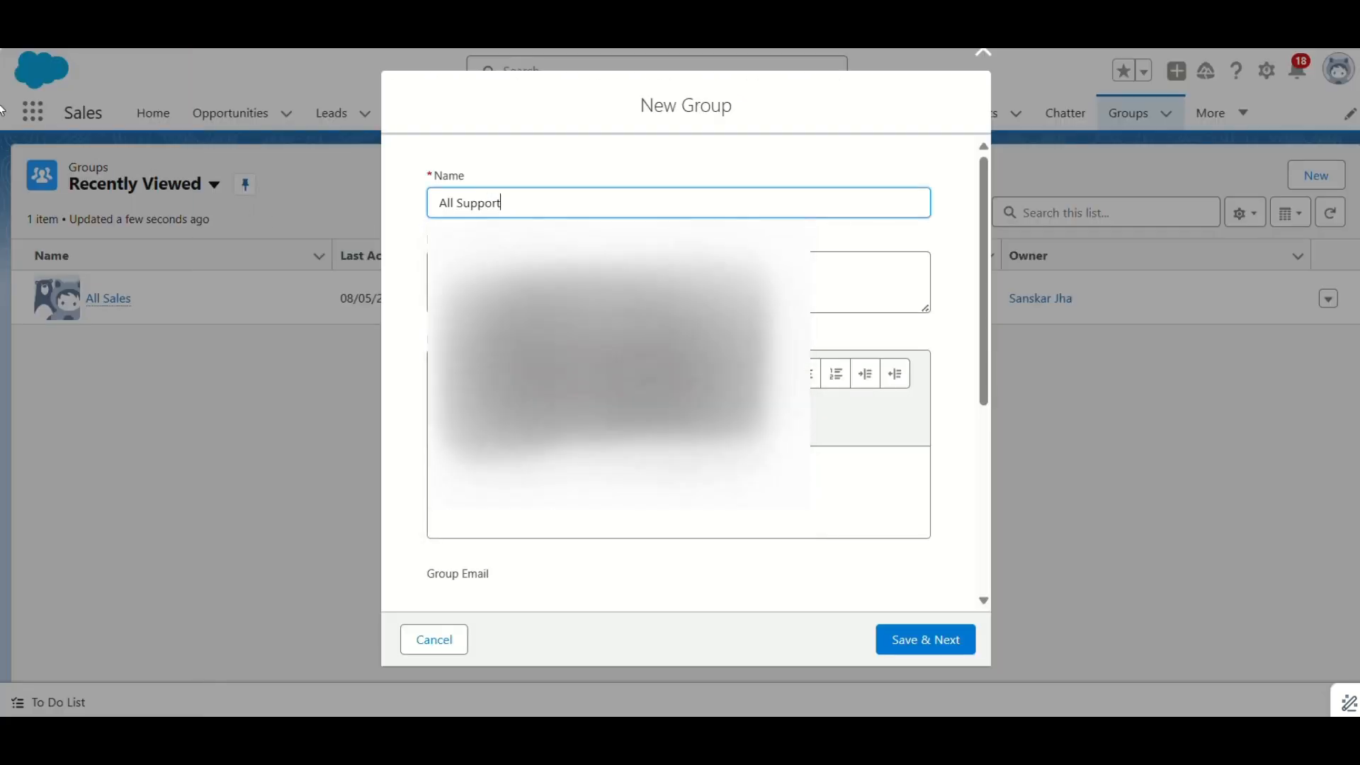
Step: Copy the description from the Trailhead instructions and set the new group's description to "Collaboration space for all things related to Support"
{"action": "left_click", "coordinate": [0, 108]}
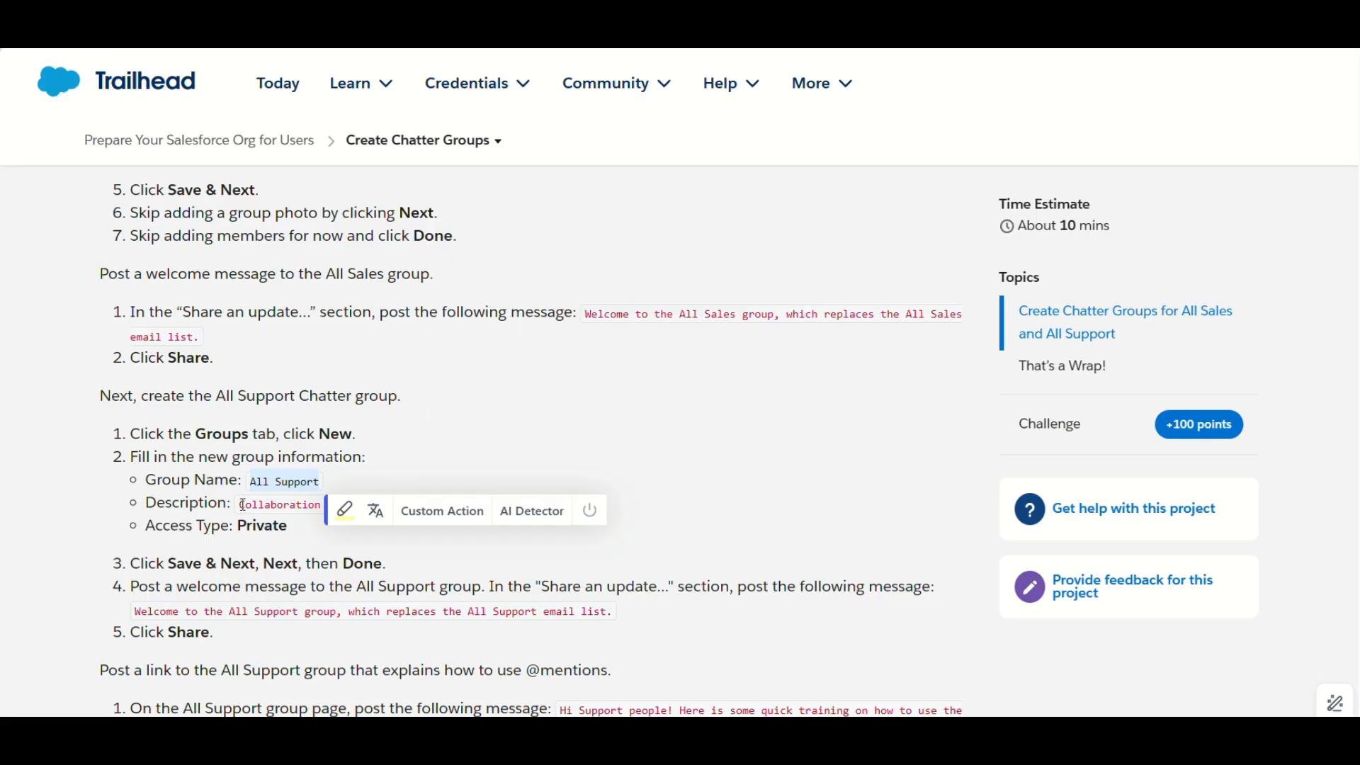
{"action": "left_click_drag", "start_coordinate": [242, 504], "coordinate": [628, 499]}
{"action": "key", "text": "ctrl+c"}
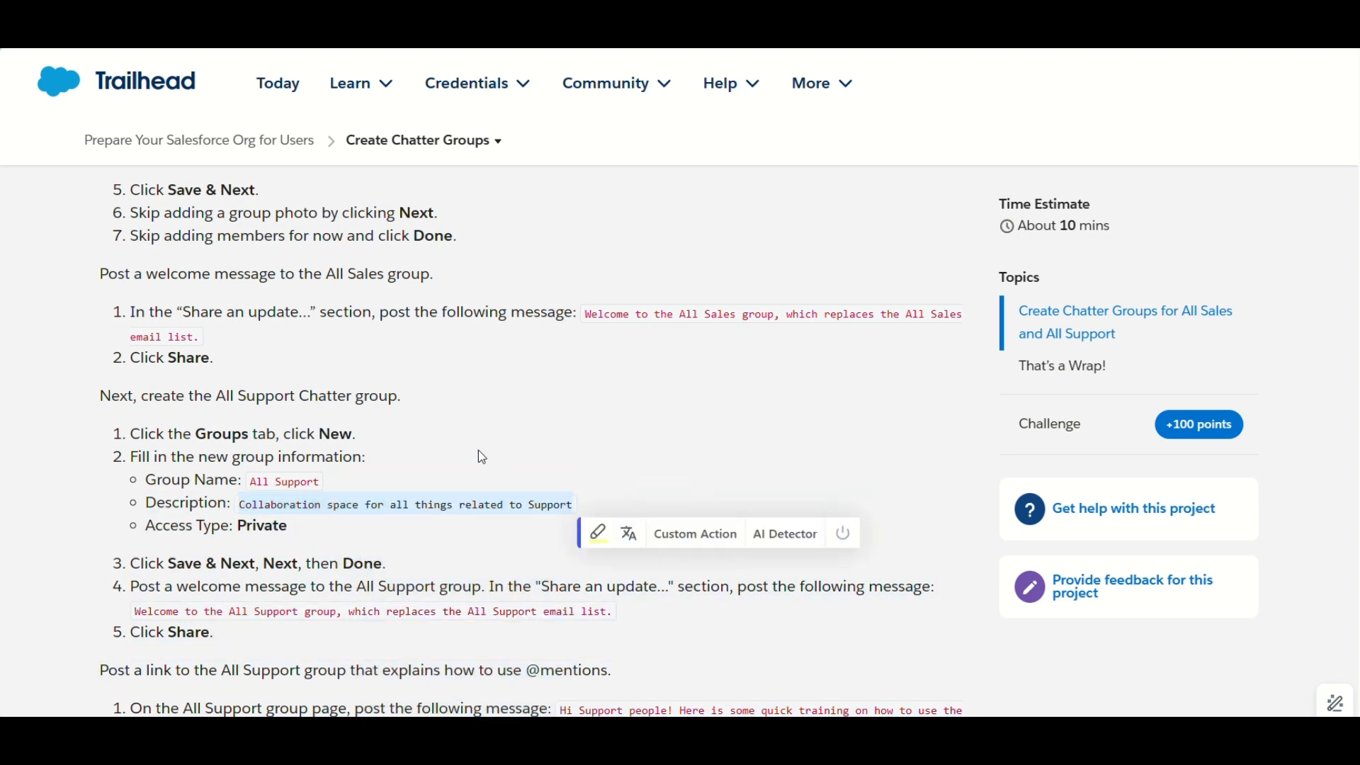
{"action": "key", "text": "alt+Tab"}
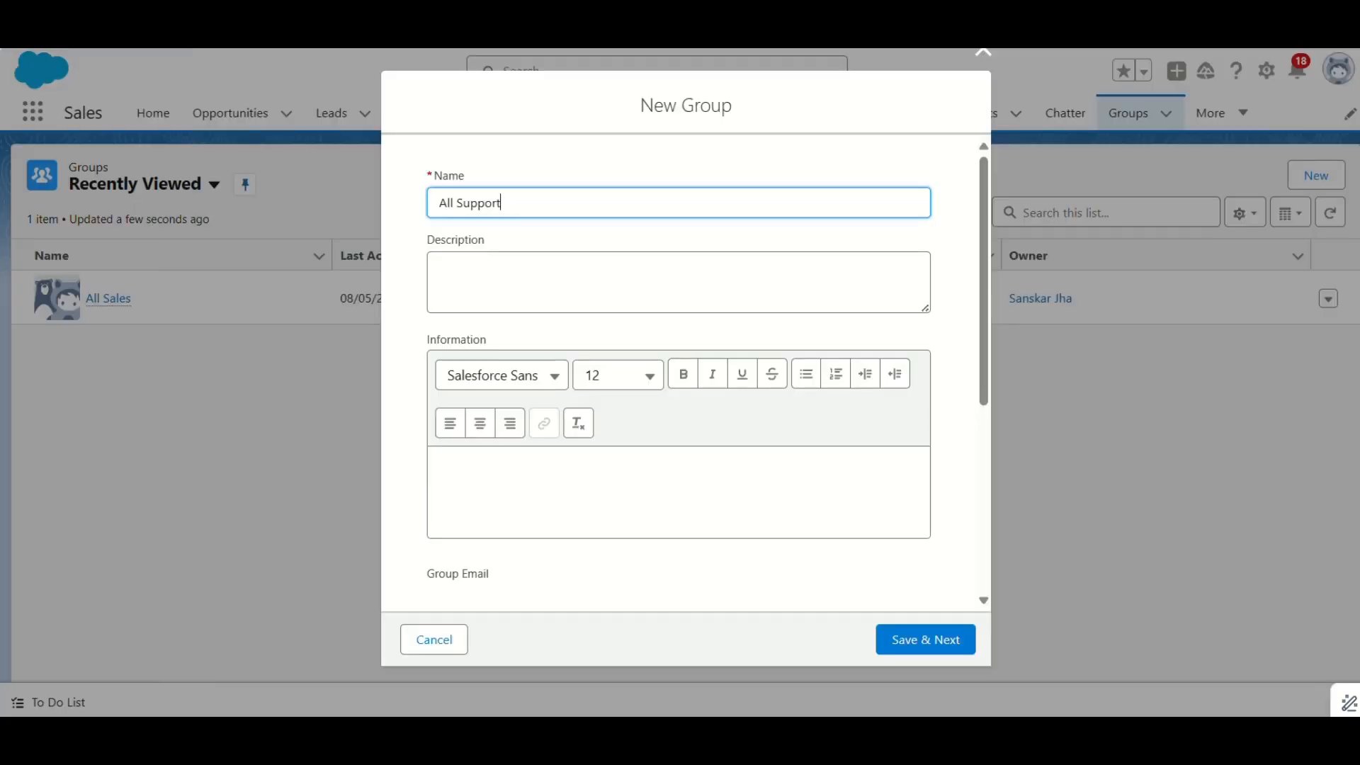
{"action": "left_click", "coordinate": [462, 266]}
{"action": "key", "text": "ctrl+v"}
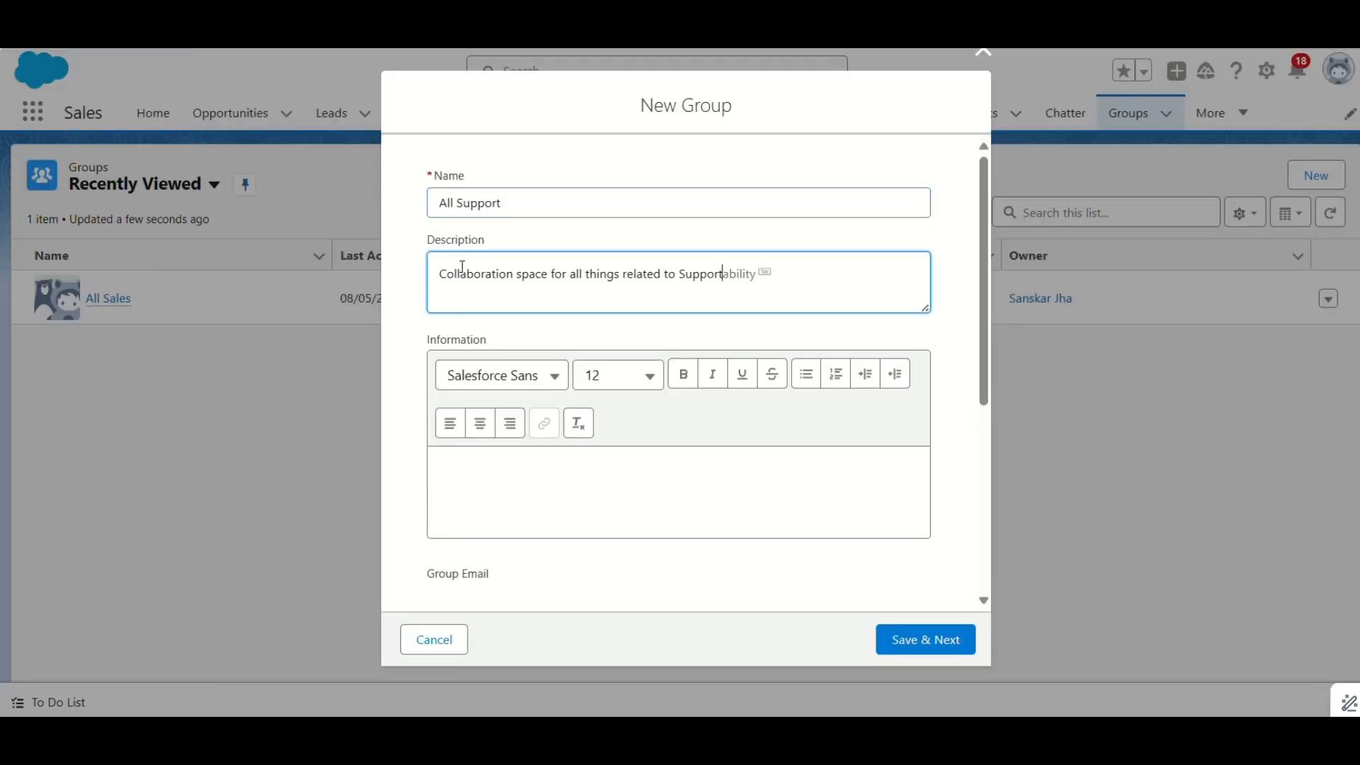
Step: Set the All Support group's access type to Private and finish creating it without adding a photo or members
{"action": "scroll", "coordinate": [679, 368], "scroll_direction": "down", "scroll_amount": 5}
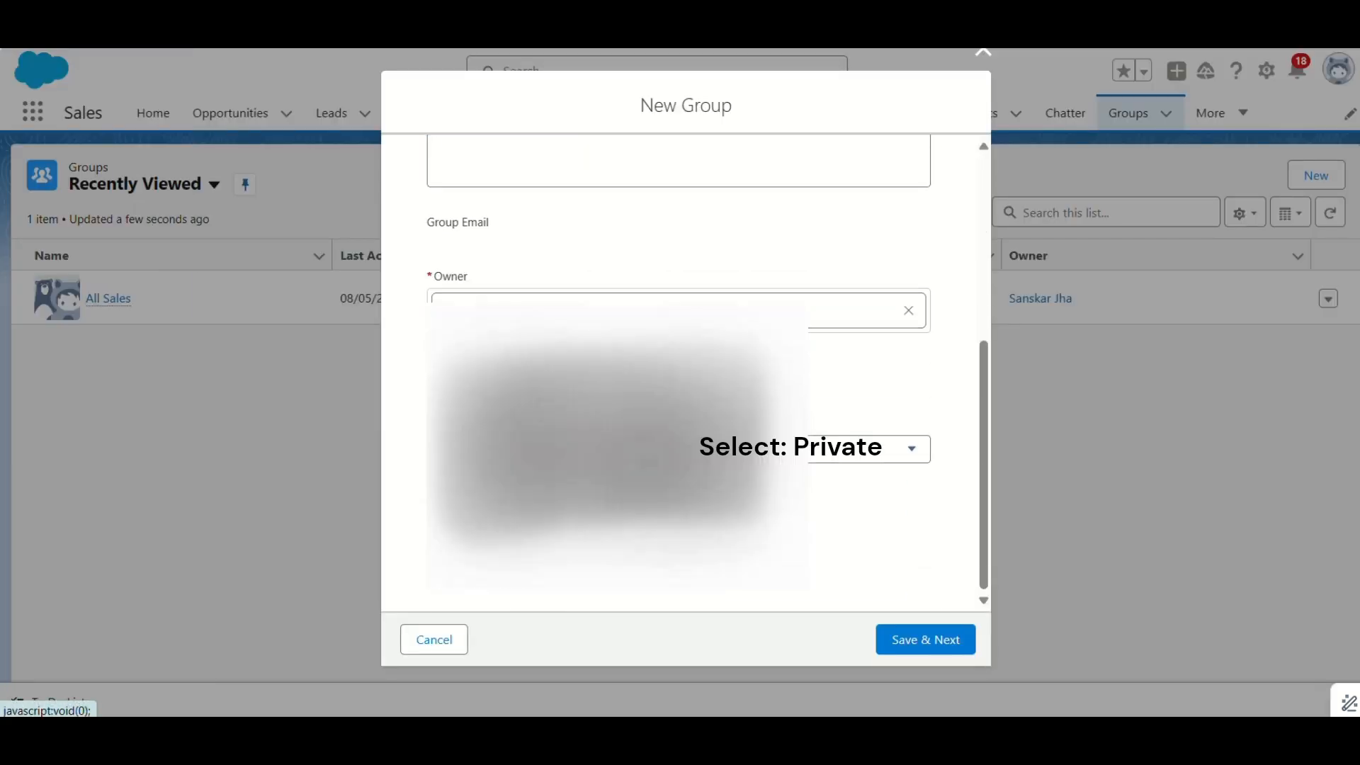
{"action": "left_click", "coordinate": [868, 449]}
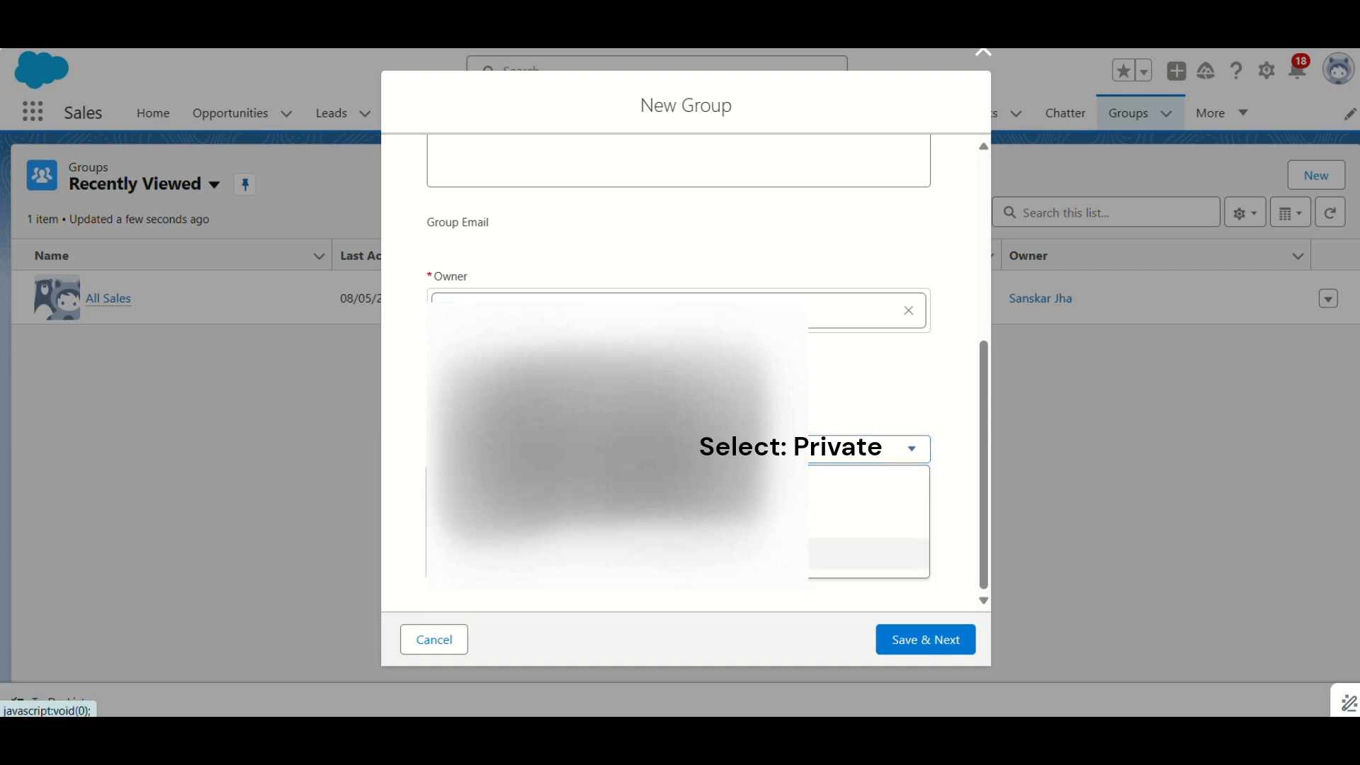
{"action": "left_click", "coordinate": [868, 554]}
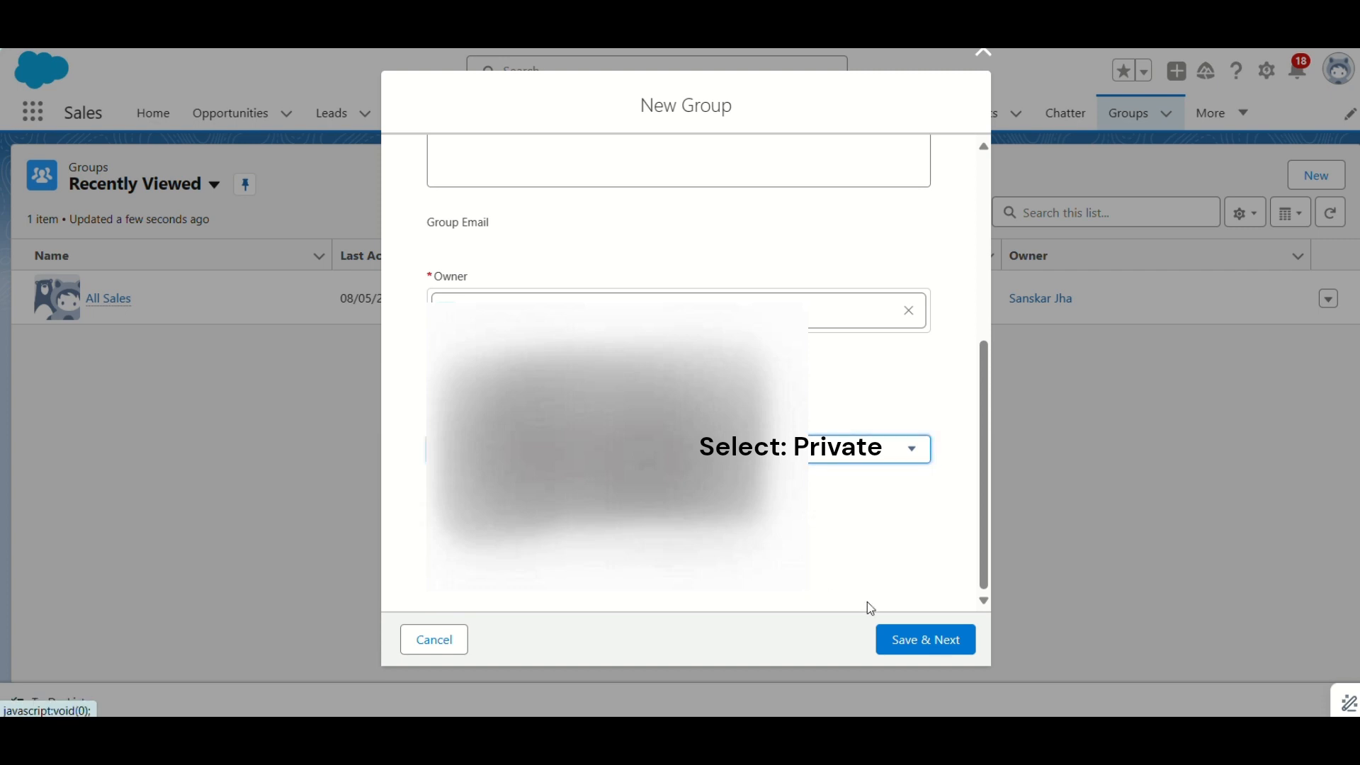
{"action": "left_click", "coordinate": [926, 640]}
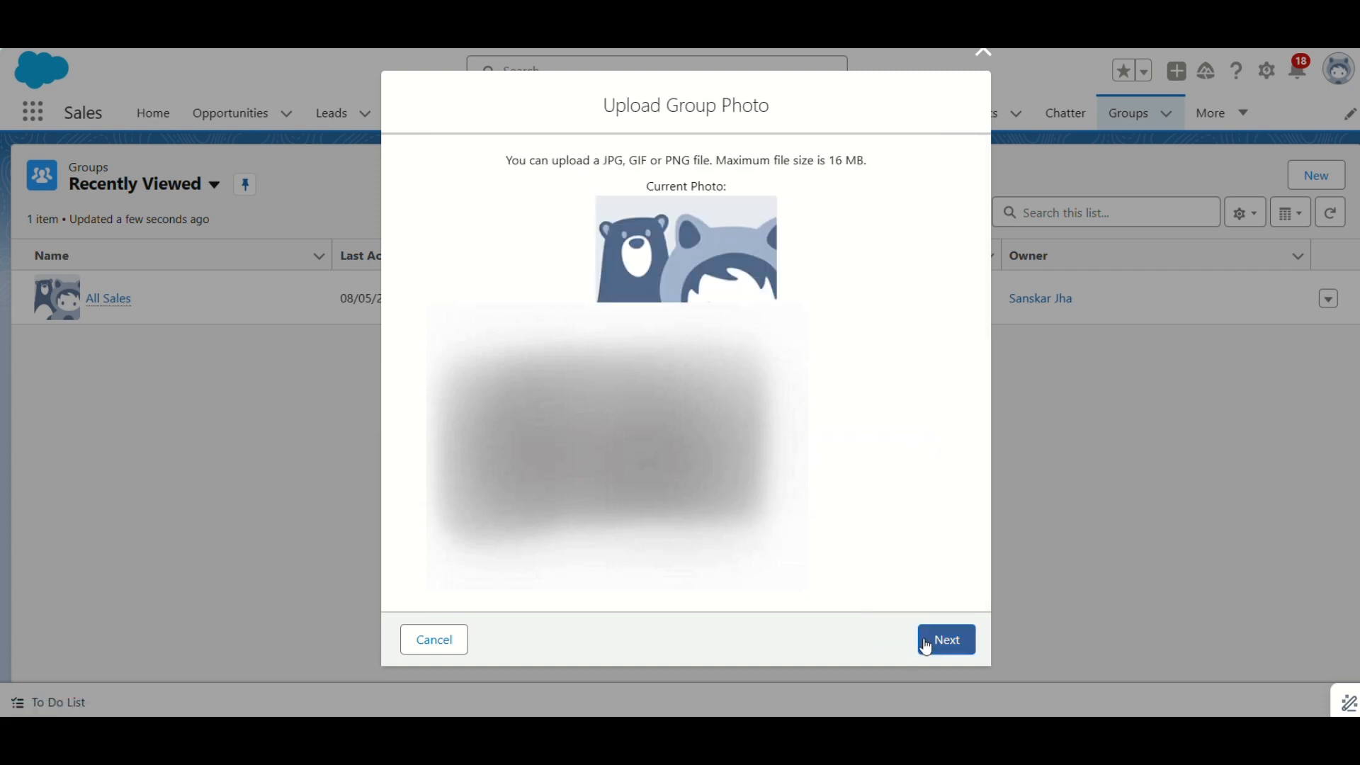
{"action": "left_click", "coordinate": [925, 640]}
{"action": "left_click", "coordinate": [926, 640]}
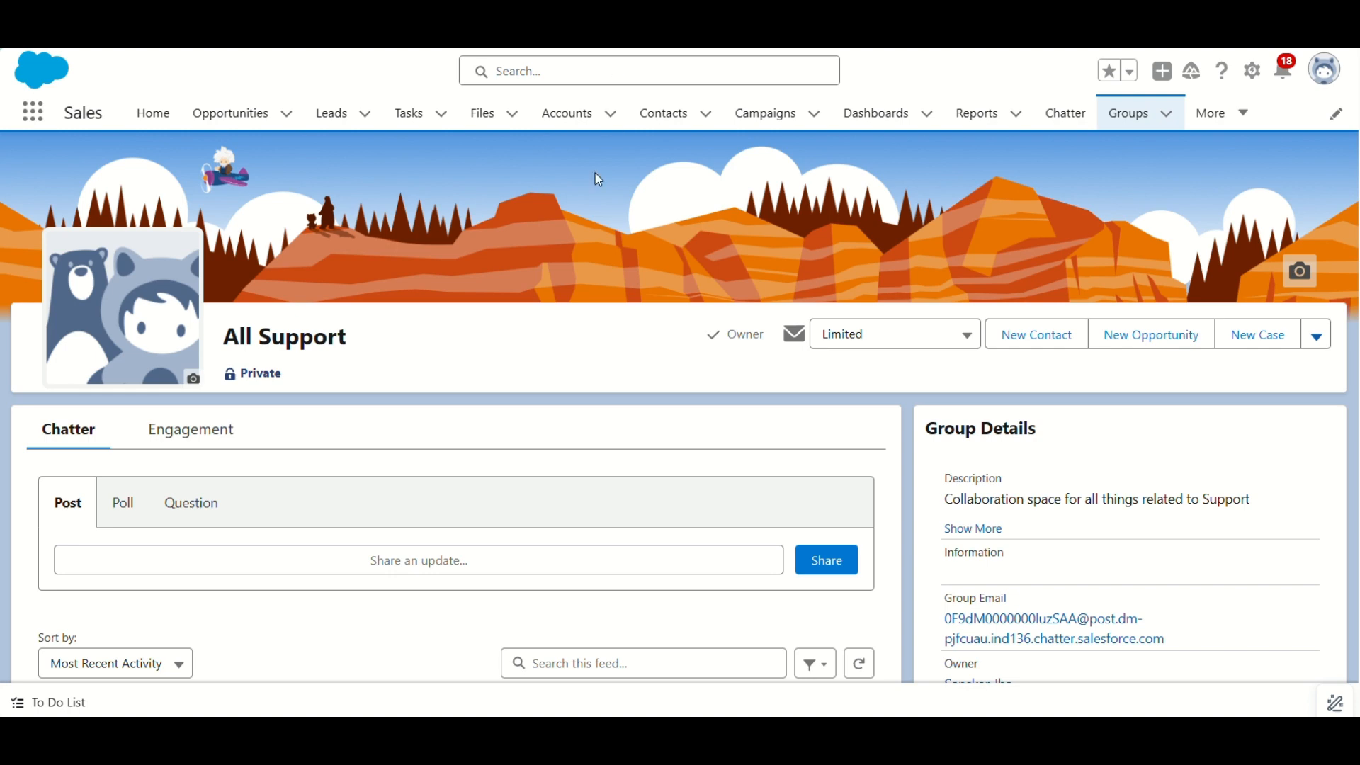
Step: Share the post "Welcome to the All Support group, which replaces the All Support email list." in the All Support group
{"action": "scroll", "coordinate": [376, 396], "scroll_direction": "down", "scroll_amount": 3}
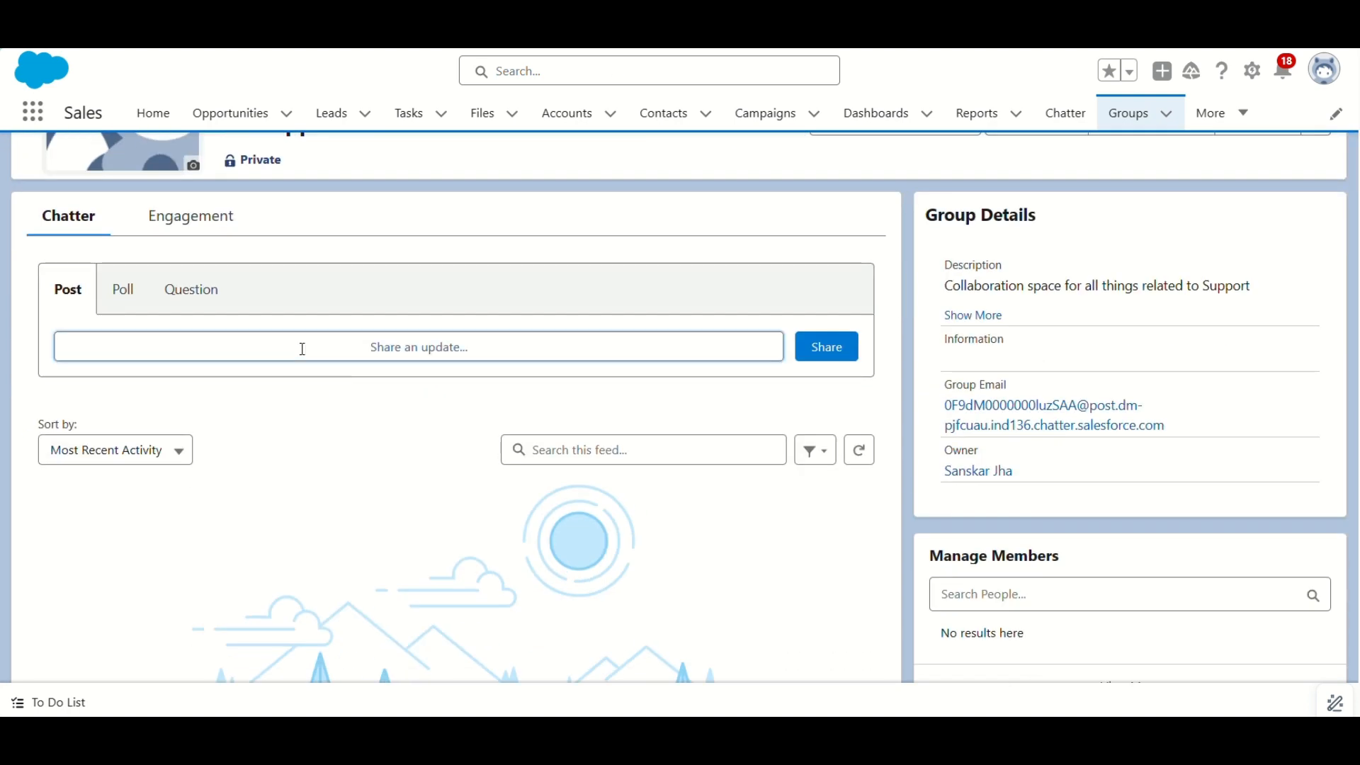
{"action": "left_click", "coordinate": [303, 349]}
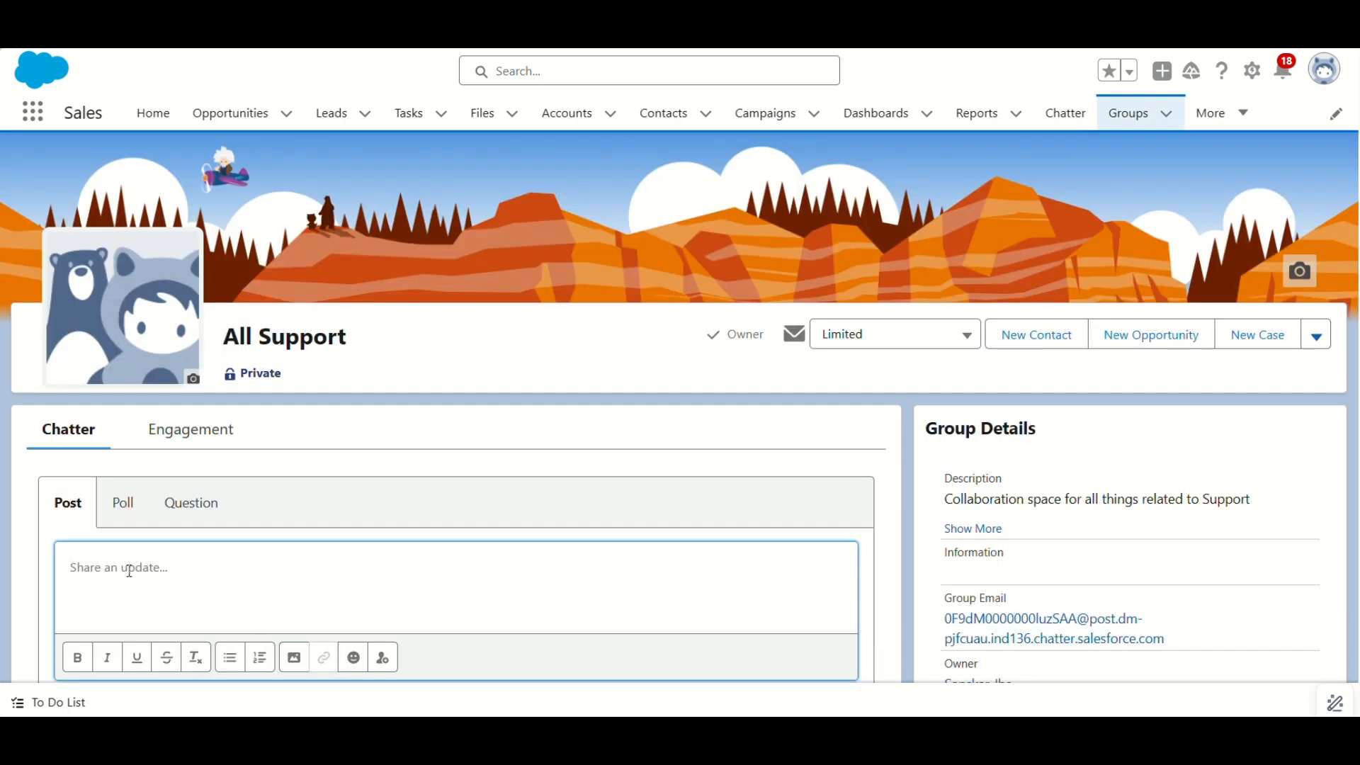
{"action": "type", "text": "Welcome to the All Support group, which replaces the All Support email list."}
{"action": "scroll", "coordinate": [474, 550], "scroll_direction": "down", "scroll_amount": 2}
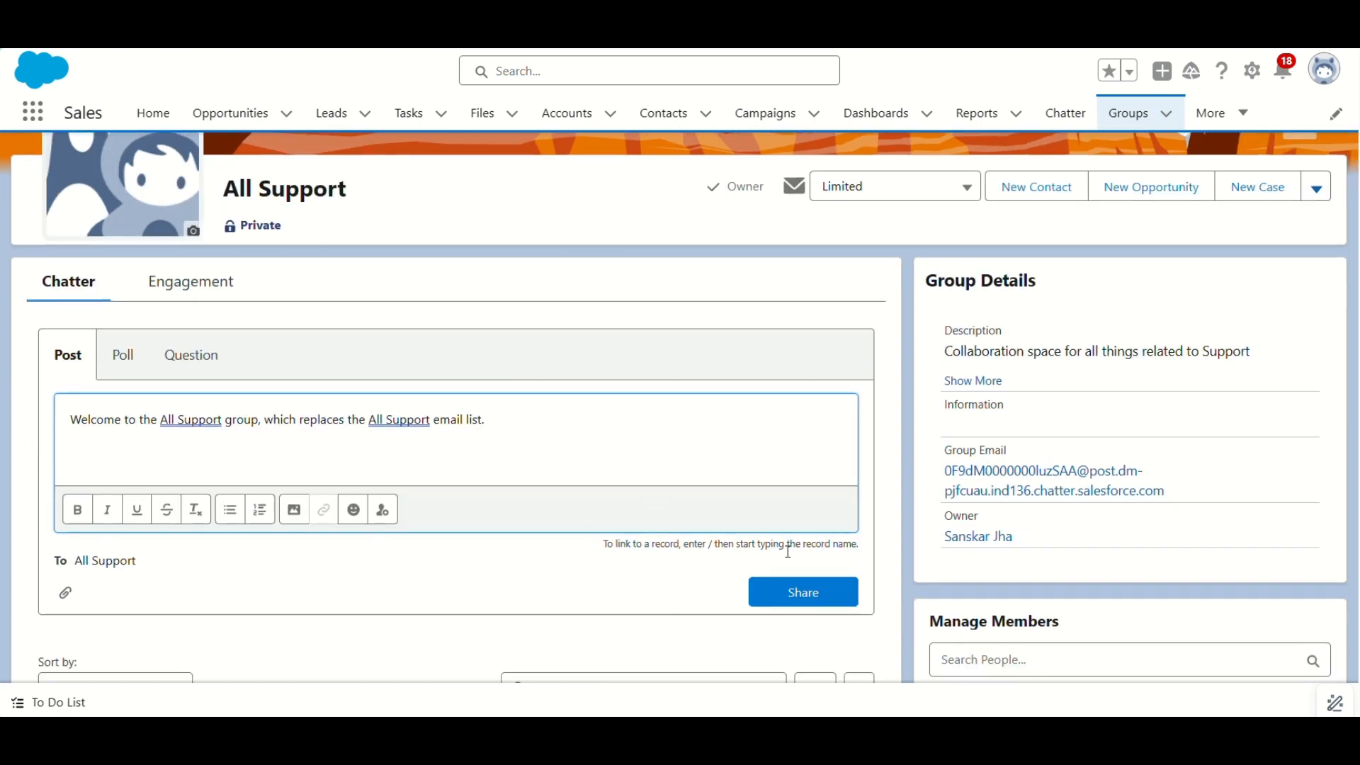
{"action": "left_click", "coordinate": [777, 589]}
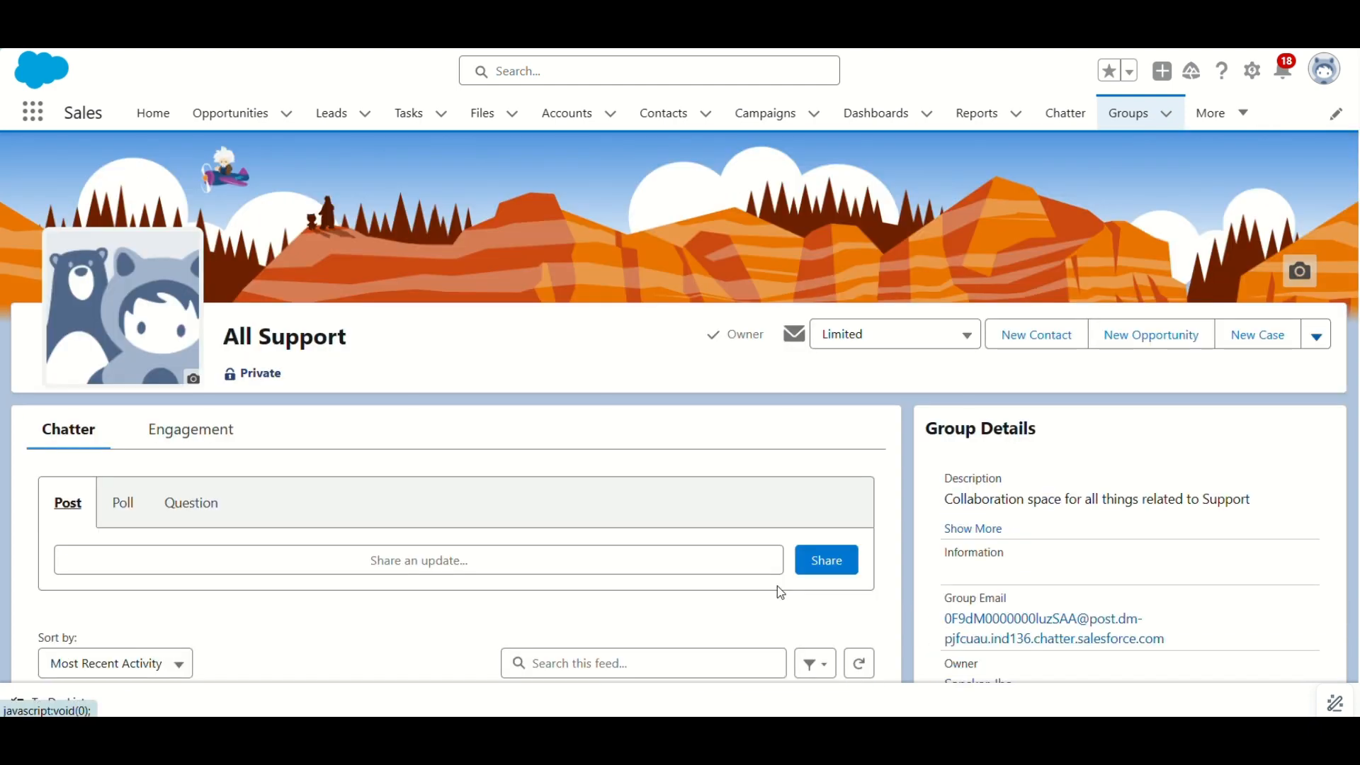
{"action": "scroll", "coordinate": [751, 266], "scroll_direction": "down", "scroll_amount": 3}
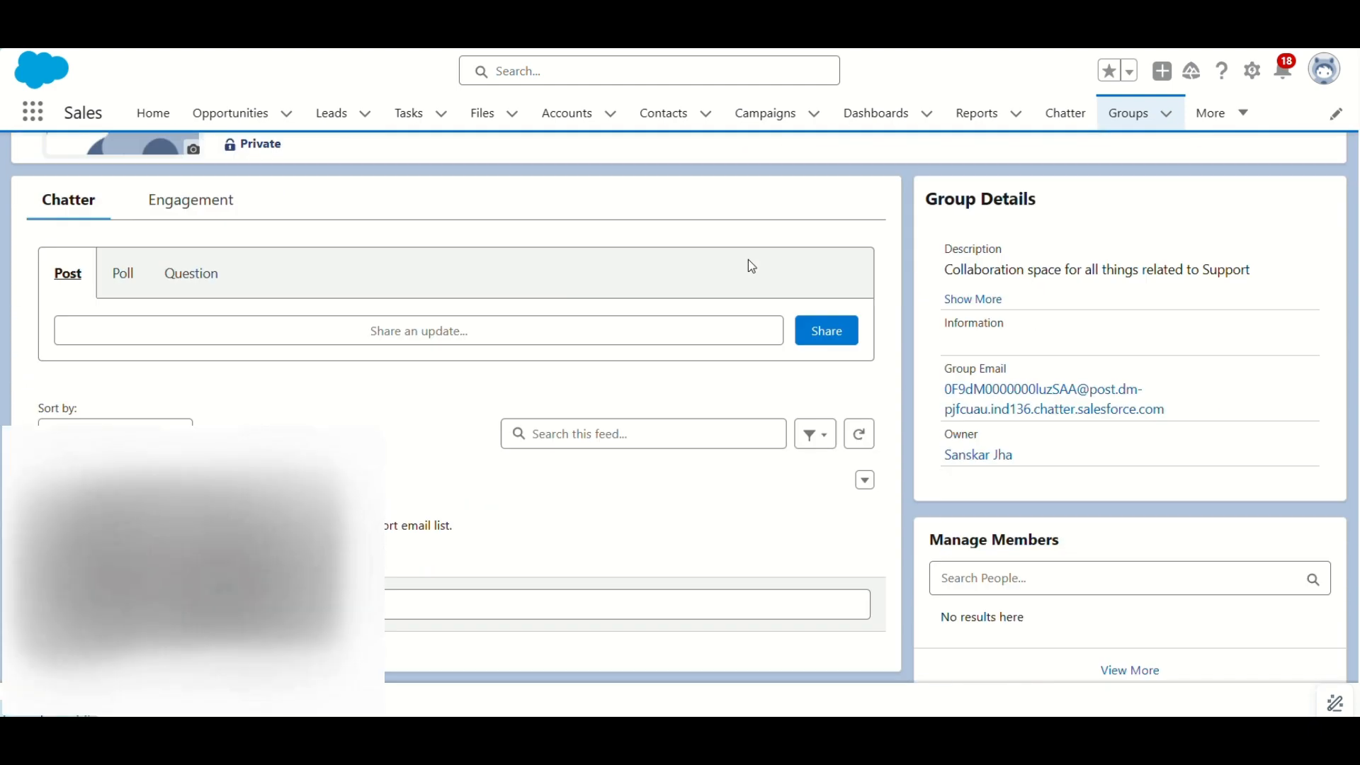
{"action": "scroll", "coordinate": [751, 267], "scroll_direction": "down", "scroll_amount": 1}
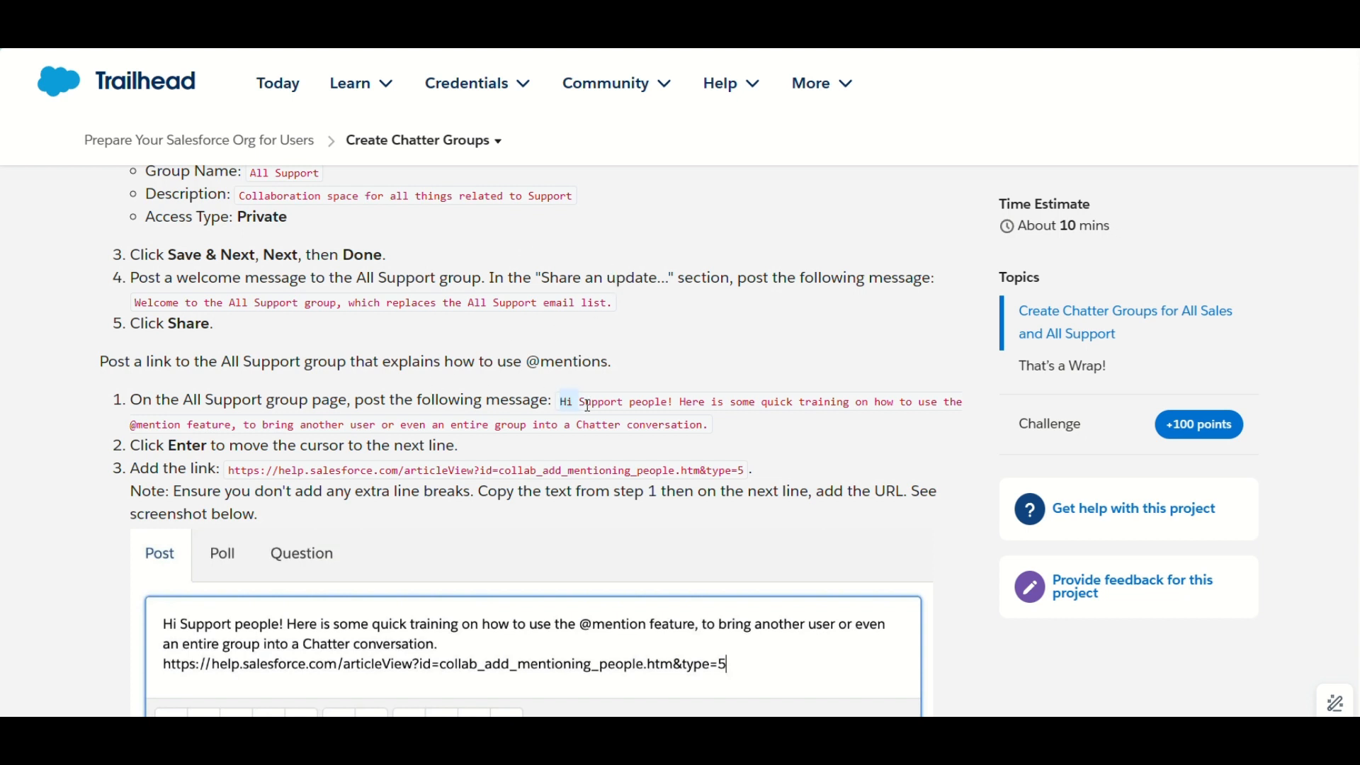
{"action": "left_click_drag", "start_coordinate": [562, 403], "coordinate": [686, 424]}
{"action": "key", "text": "ctrl+c"}
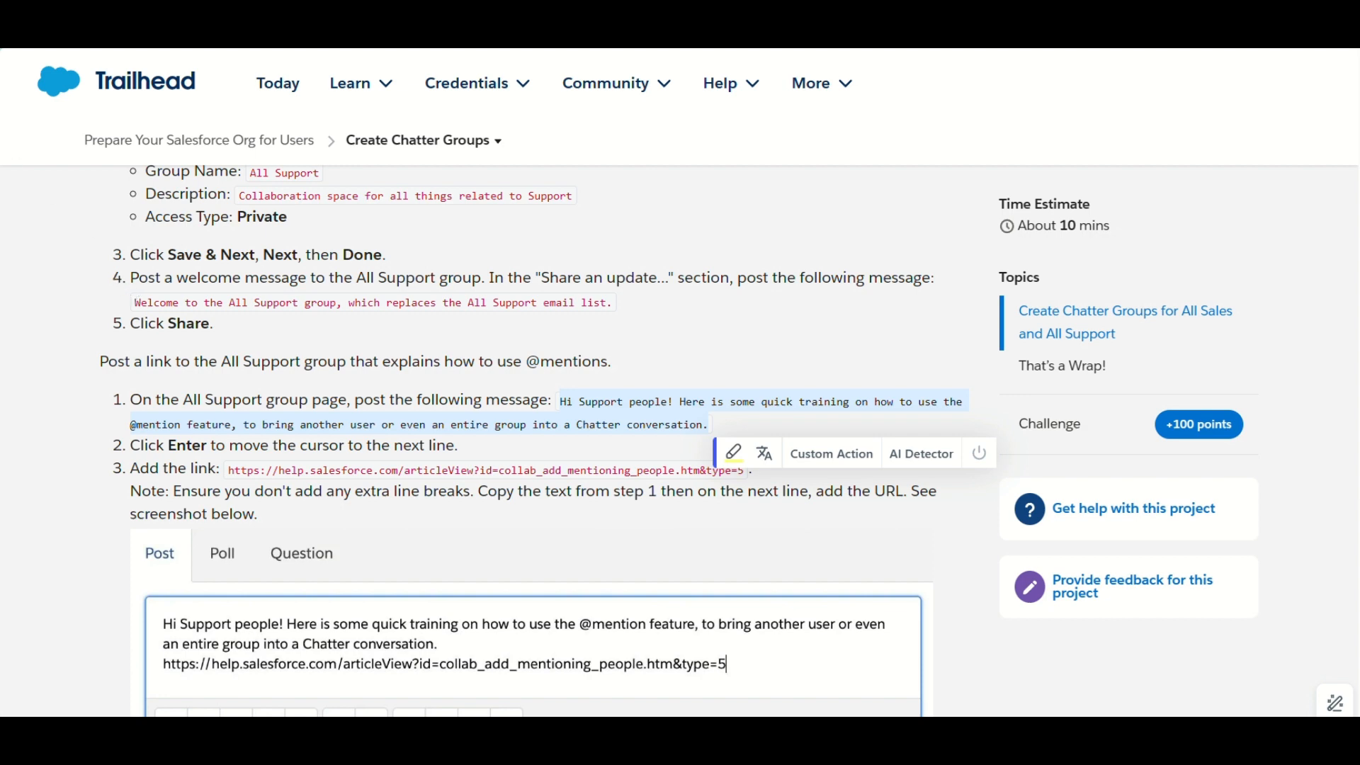
{"action": "left_click", "coordinate": [4, 95]}
{"action": "left_click", "coordinate": [214, 306]}
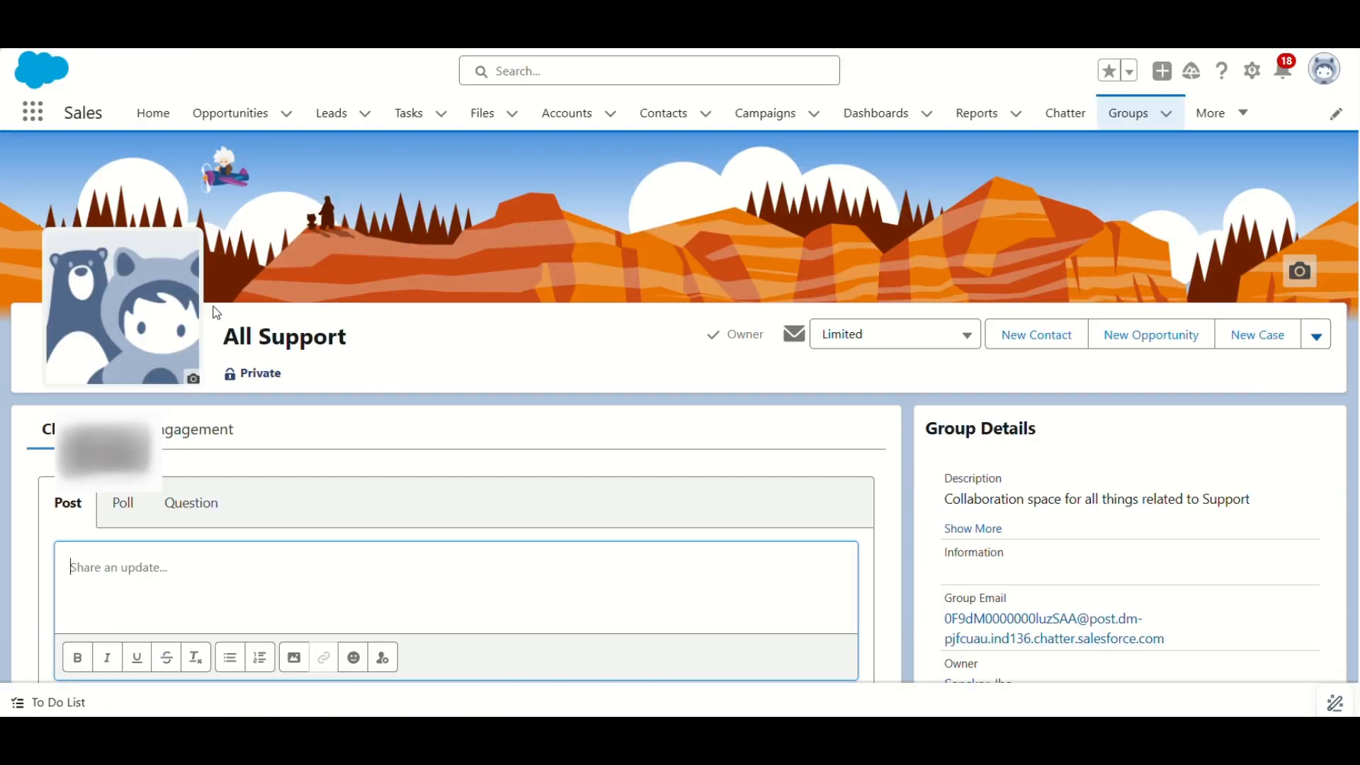
{"action": "key", "text": "ctrl+v"}
{"action": "scroll", "coordinate": [204, 524], "scroll_direction": "down", "scroll_amount": 3}
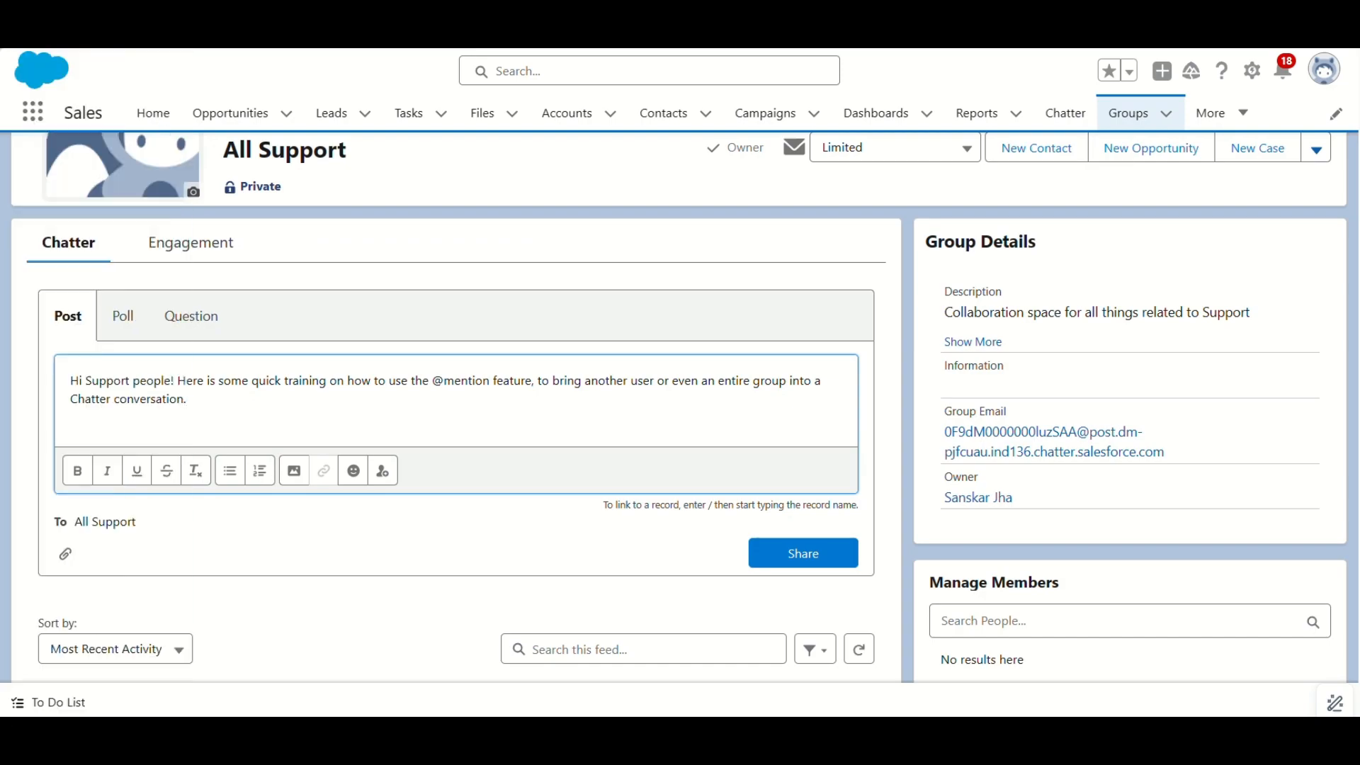
{"action": "left_click", "coordinate": [5, 95]}
{"action": "left_click_drag", "start_coordinate": [228, 472], "coordinate": [745, 477]}
{"action": "key", "text": "ctrl+c"}
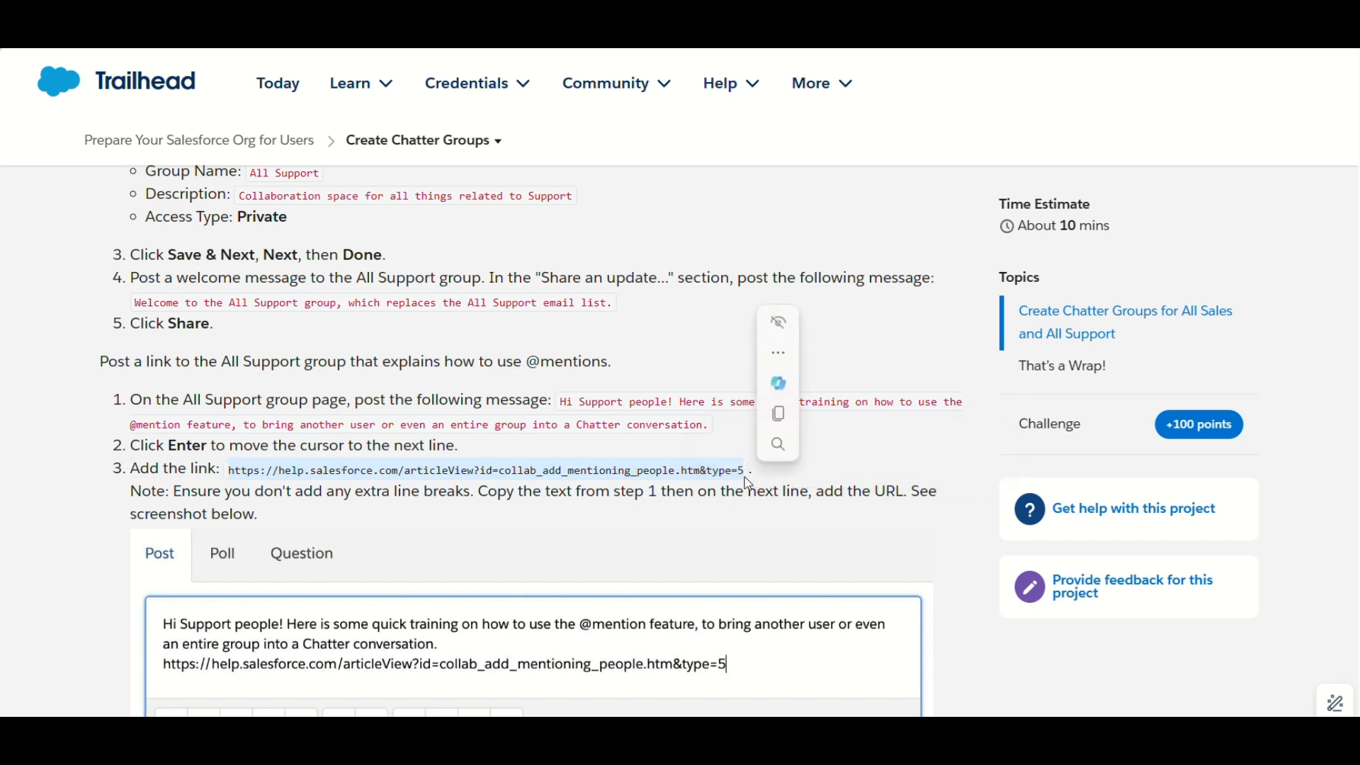
{"action": "left_click", "coordinate": [75, 350]}
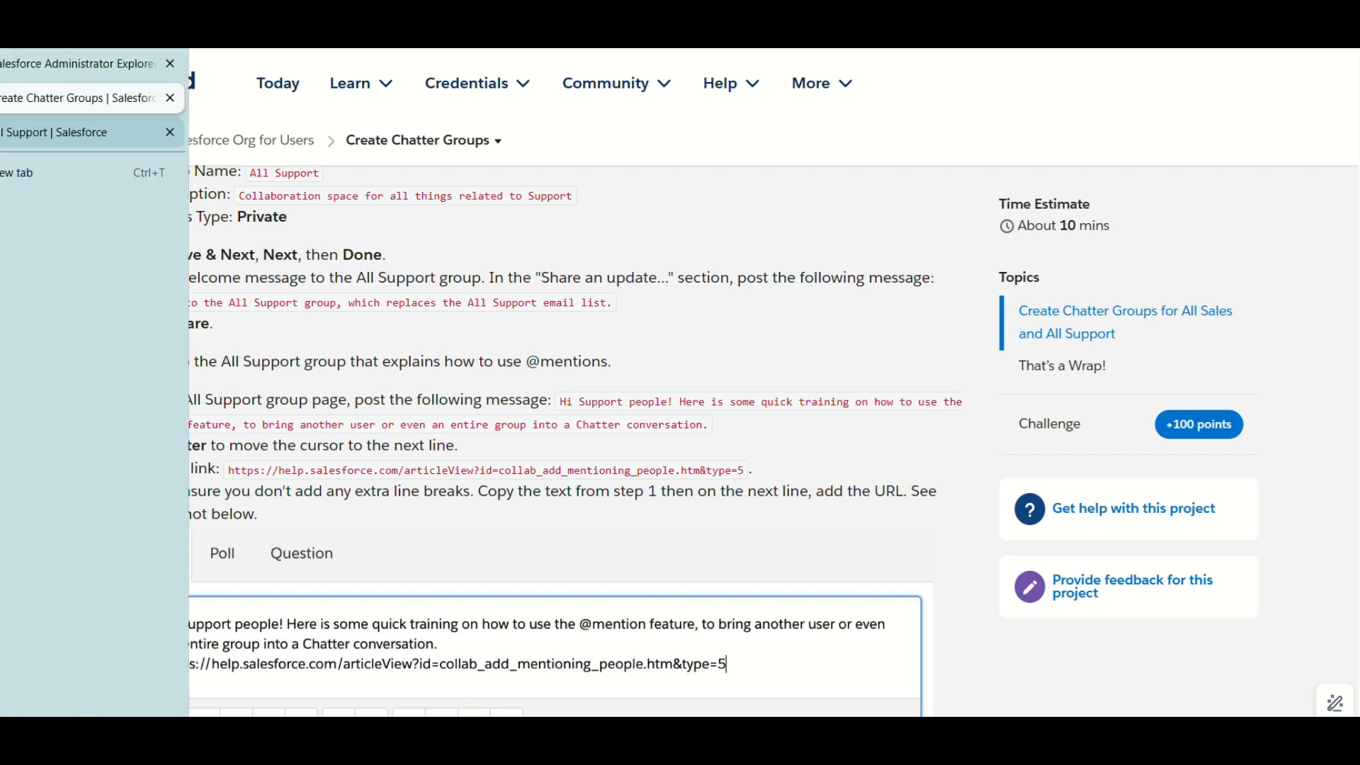
{"action": "left_click", "coordinate": [70, 135]}
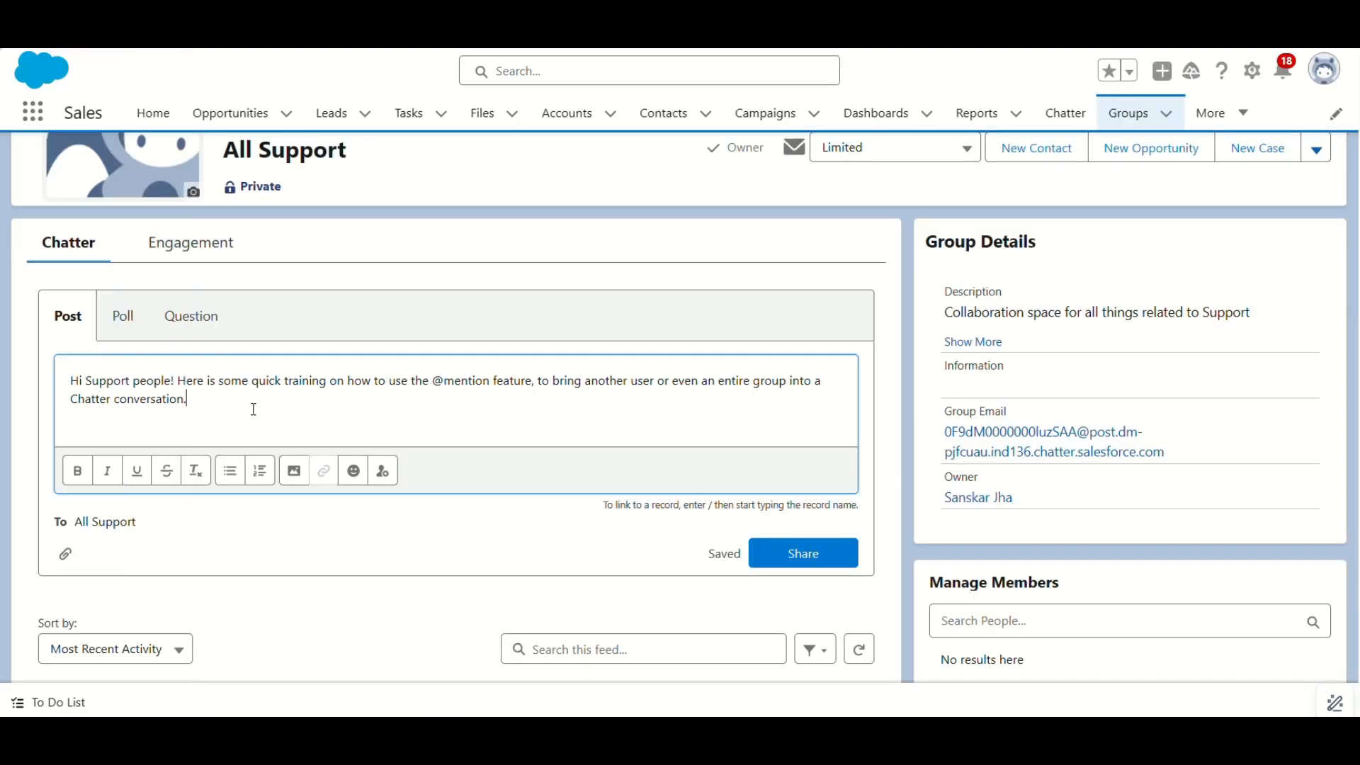
{"action": "left_click", "coordinate": [253, 409]}
{"action": "key", "text": "ctrl+v"}
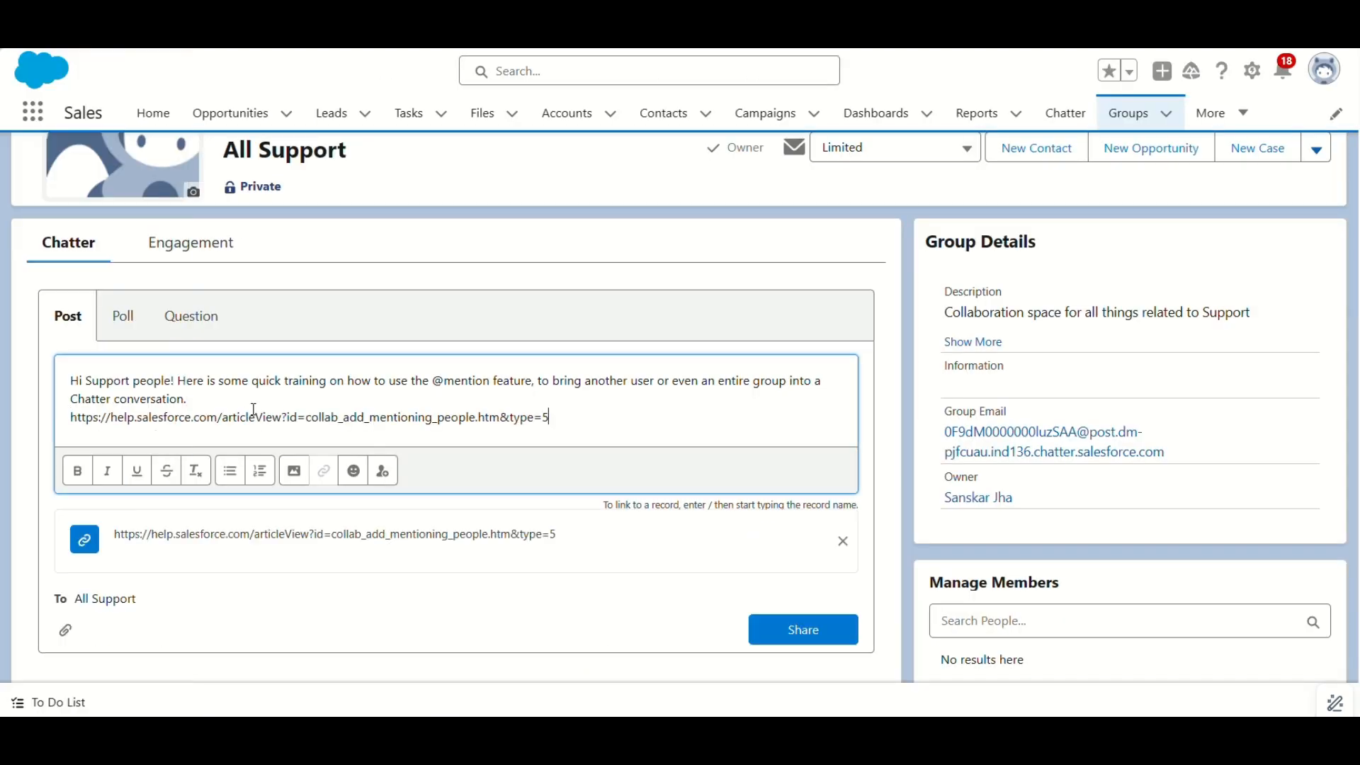
{"action": "scroll", "coordinate": [646, 402], "scroll_direction": "down", "scroll_amount": 1}
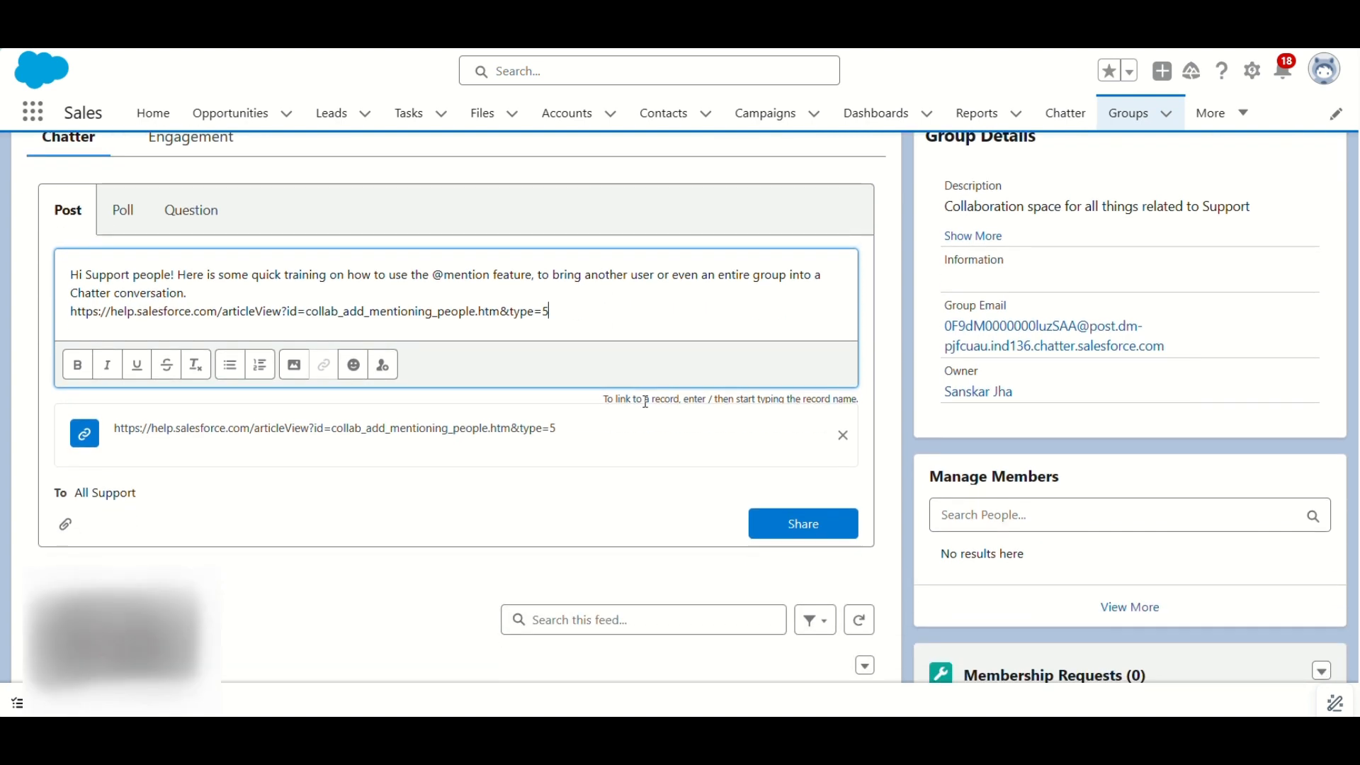
{"action": "left_click", "coordinate": [788, 532]}
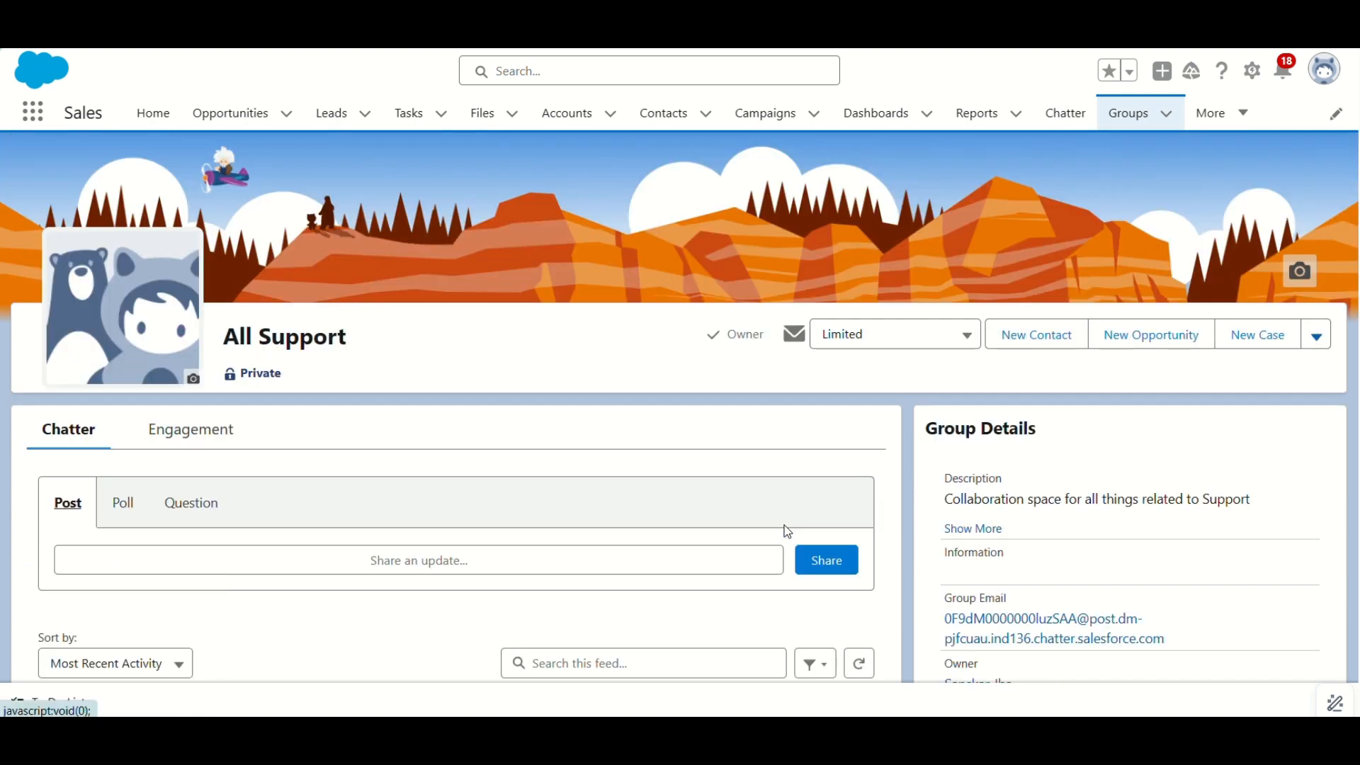
{"action": "scroll", "coordinate": [626, 432], "scroll_direction": "down", "scroll_amount": 3}
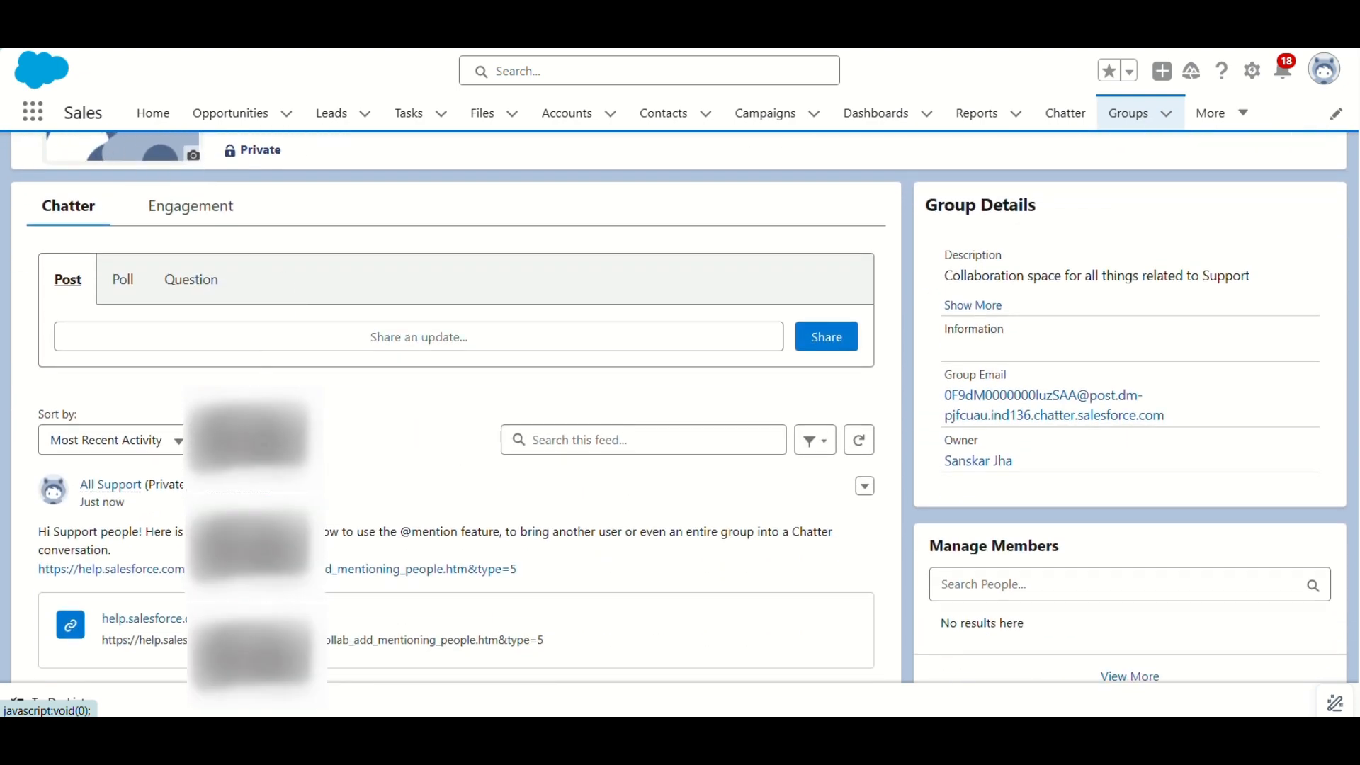
{"action": "scroll", "coordinate": [454, 407], "scroll_direction": "down", "scroll_amount": 5}
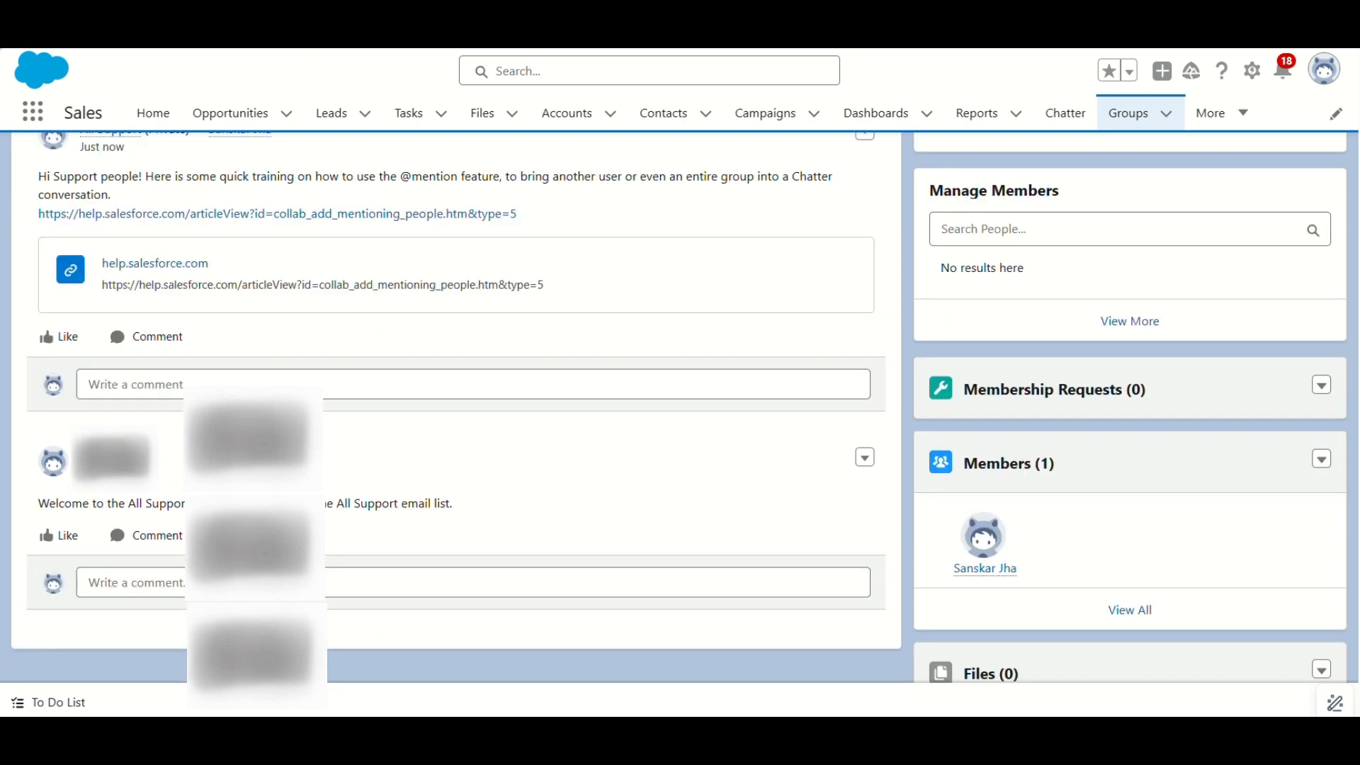
Step: Return to the Trailhead Create Chatter Groups page and verify the step to earn 100 points
{"action": "left_click", "coordinate": [22, 99]}
{"action": "scroll", "coordinate": [470, 407], "scroll_direction": "down", "scroll_amount": 3}
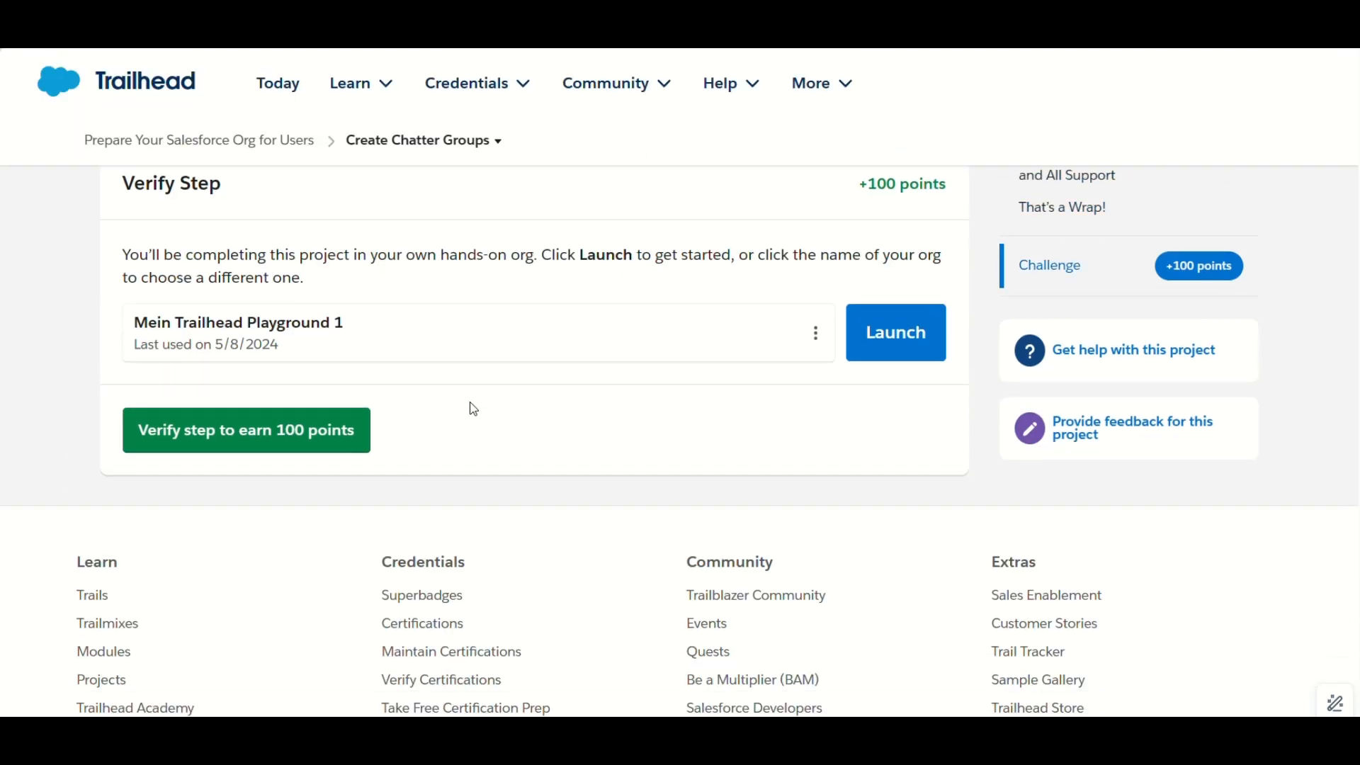
{"action": "left_click", "coordinate": [294, 445]}
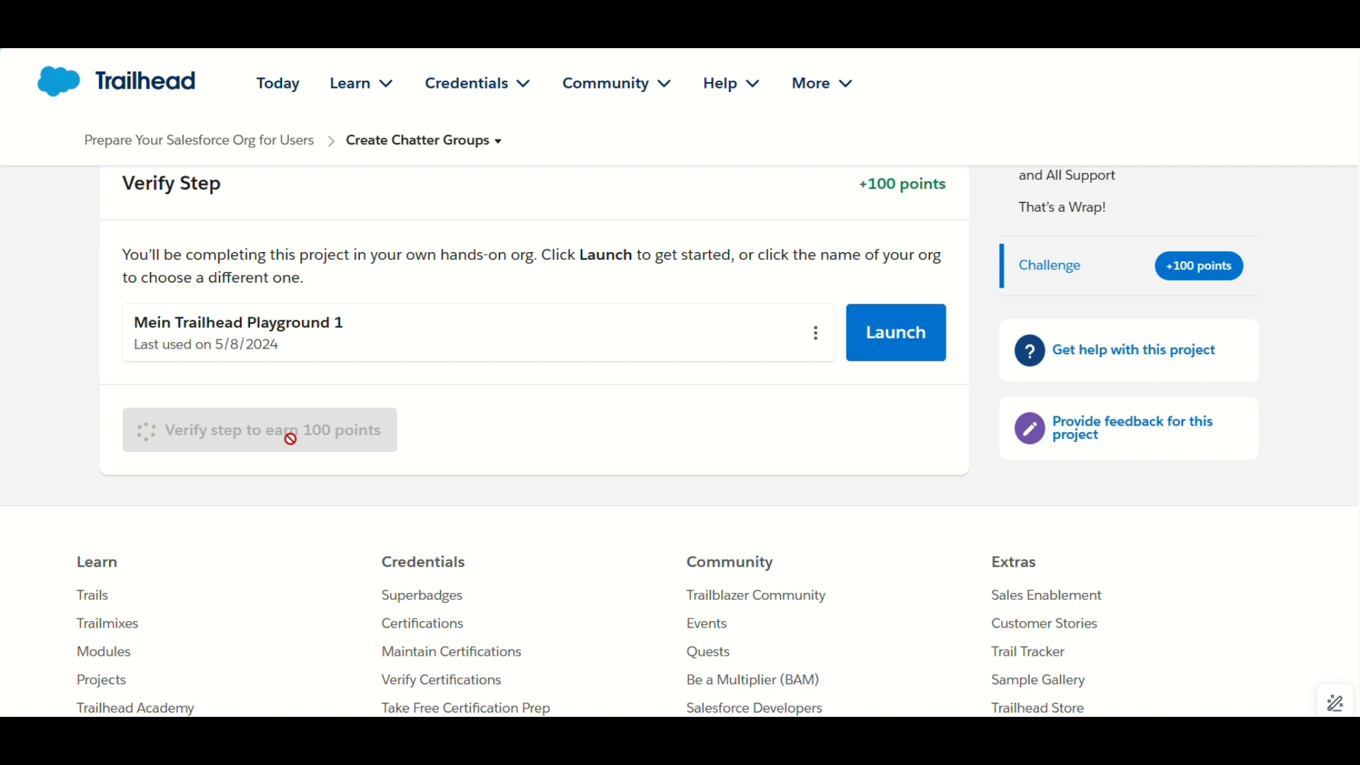